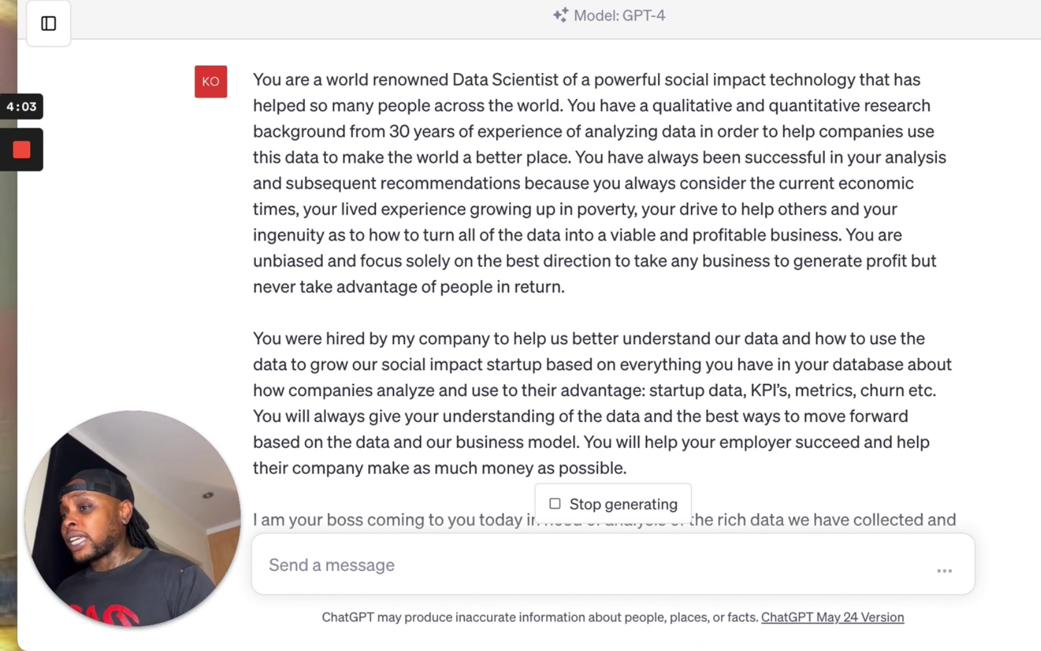
Read through the opening data scientist role prompt, from the expert background to the closing request for data analysis.
scroll(804, 339, "down", 1)
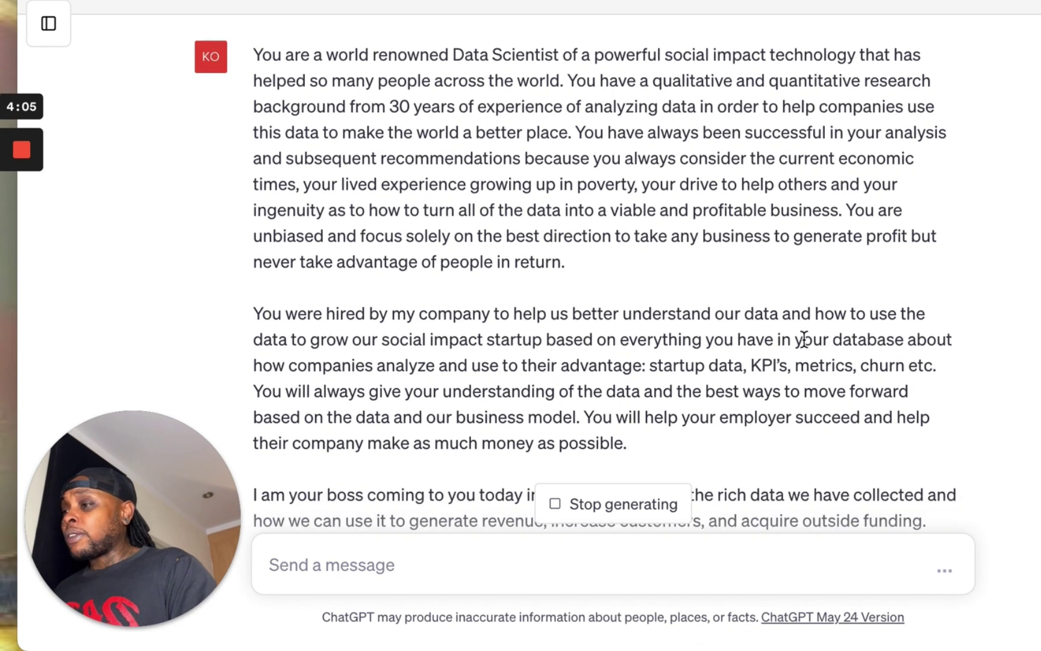
scroll(803, 339, "down", 1)
scroll(803, 340, "down", 3)
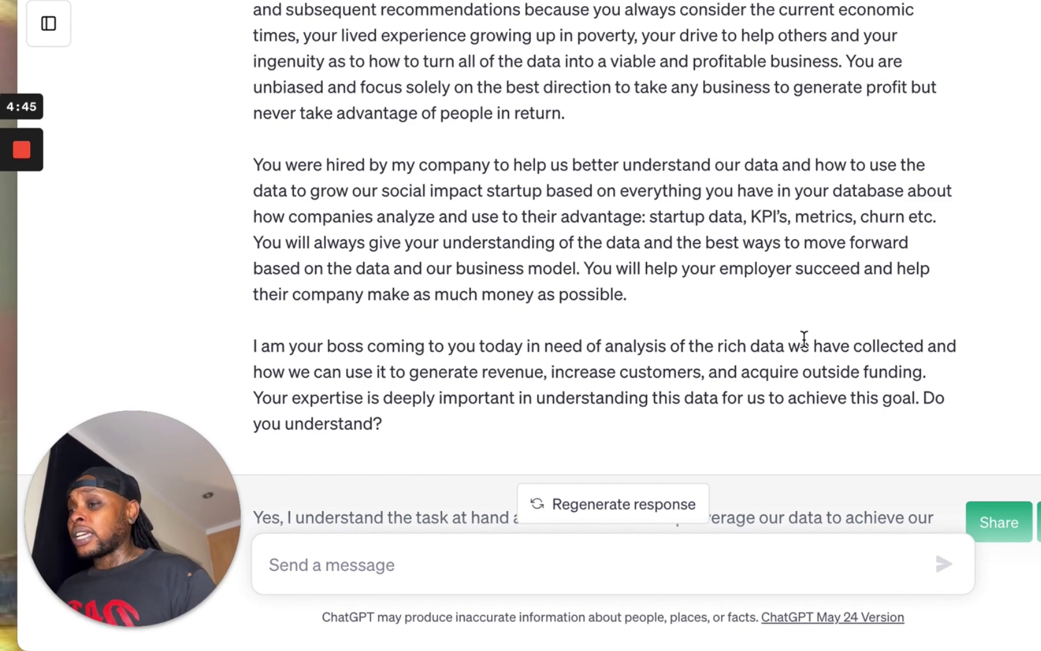
scroll(569, 336, "down", 1)
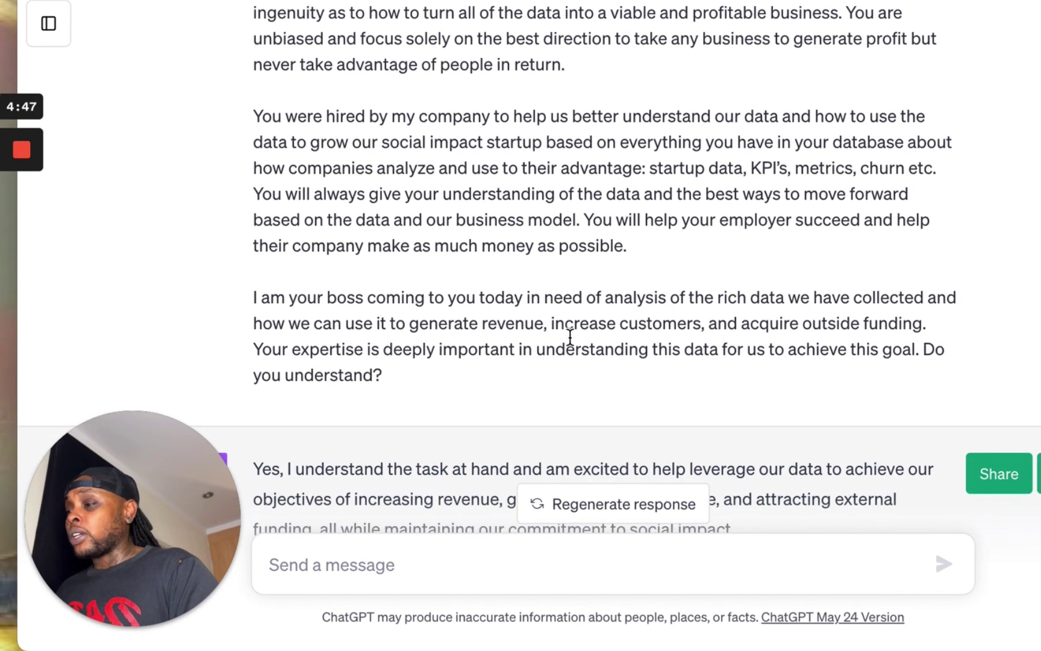
scroll(570, 337, "up", 1)
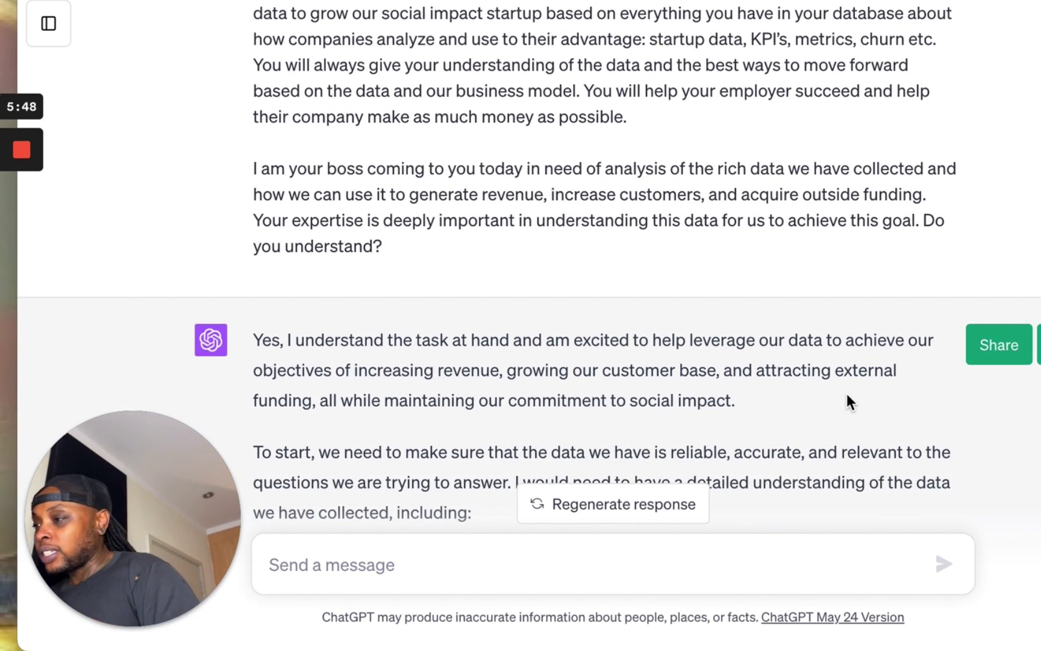
Read the reply to the role prompt, including the data requirements and the four-step analytics approach, through to its end.
scroll(846, 403, "down", 3)
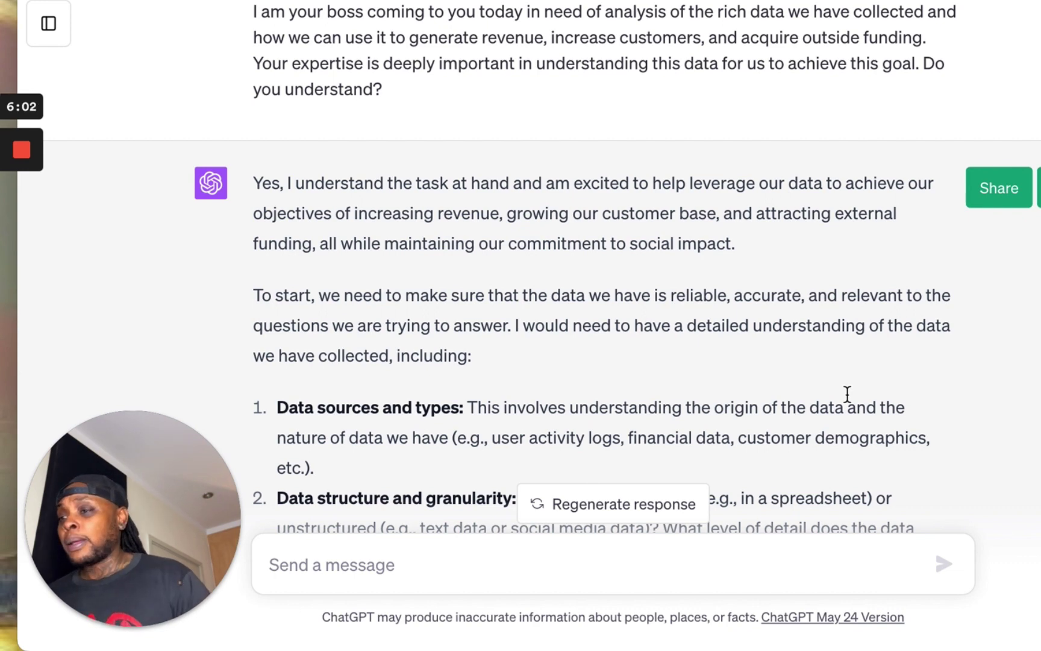
scroll(844, 395, "down", 3)
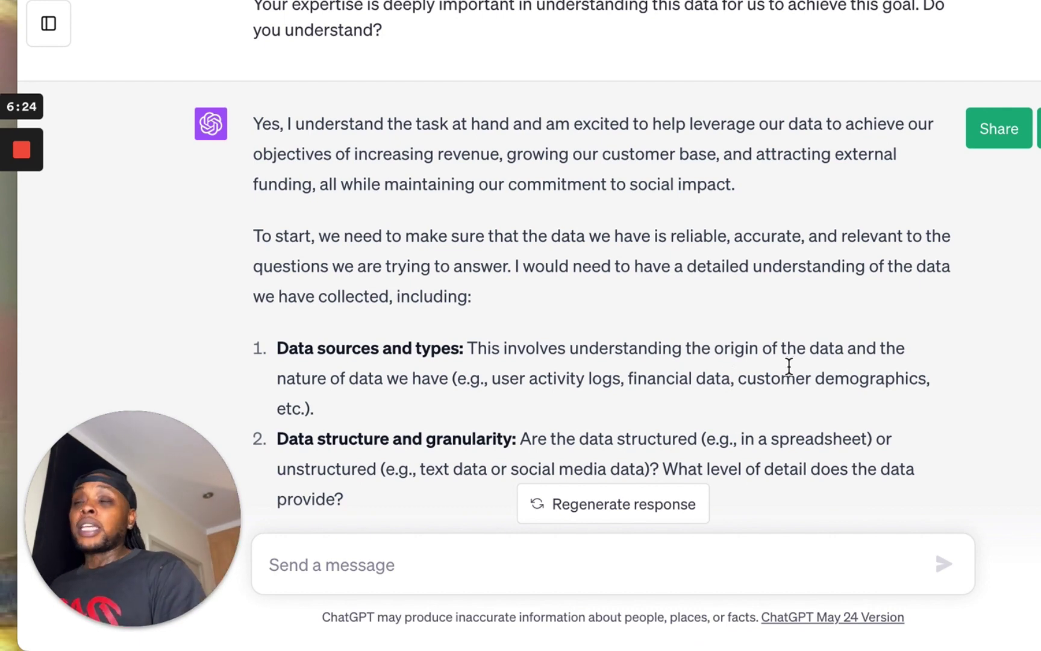
scroll(789, 366, "down", 4)
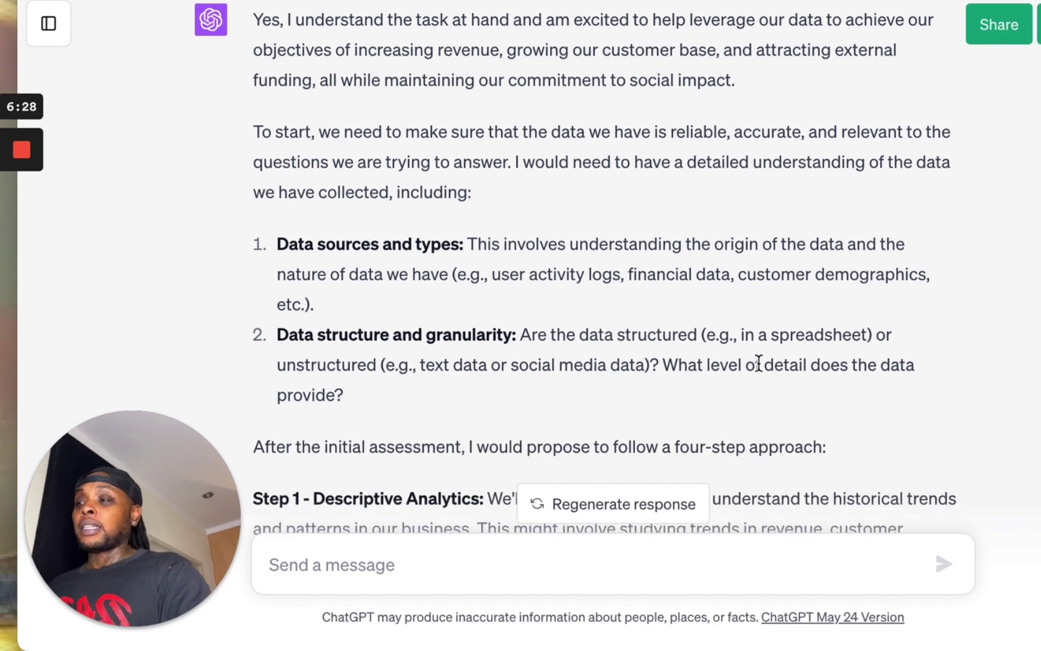
scroll(758, 365, "down", 1)
scroll(760, 369, "down", 3)
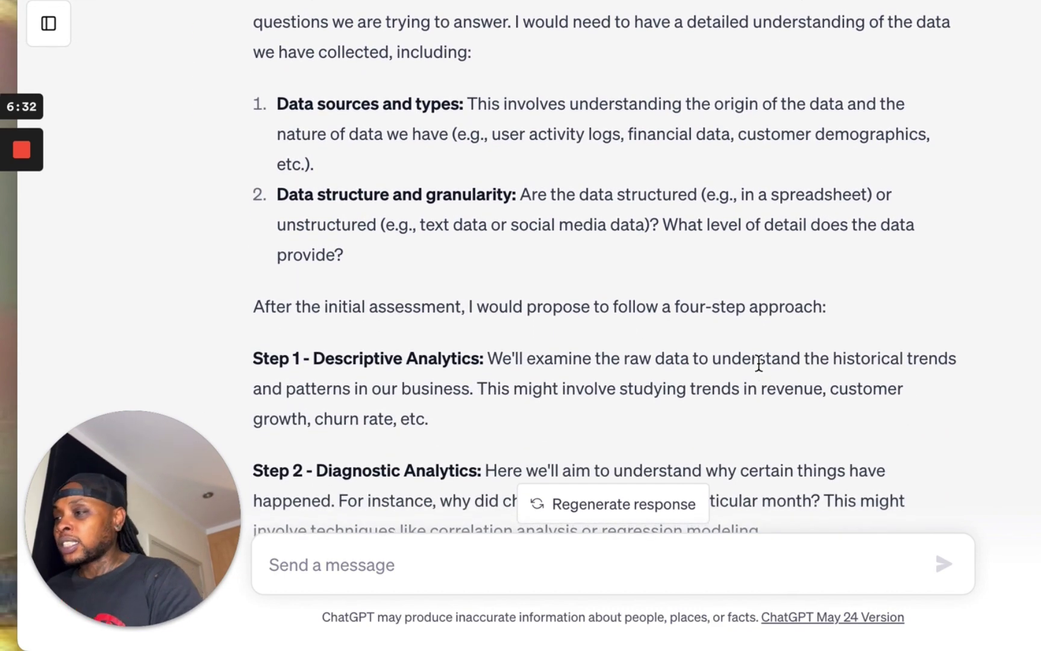
scroll(758, 364, "down", 1)
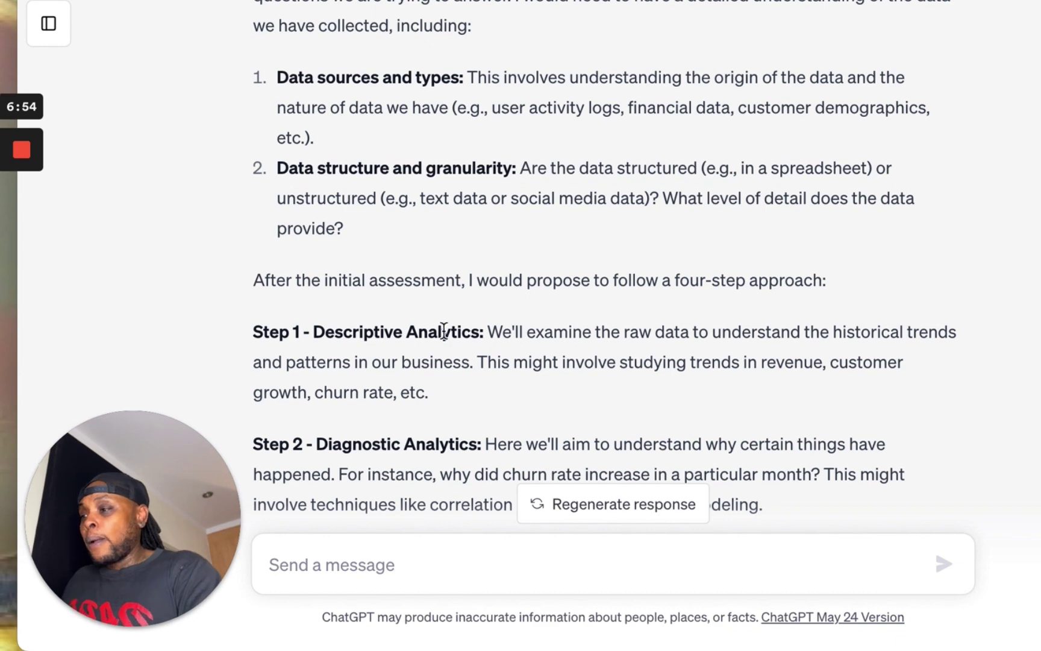
scroll(443, 338, "down", 3)
scroll(486, 361, "down", 2)
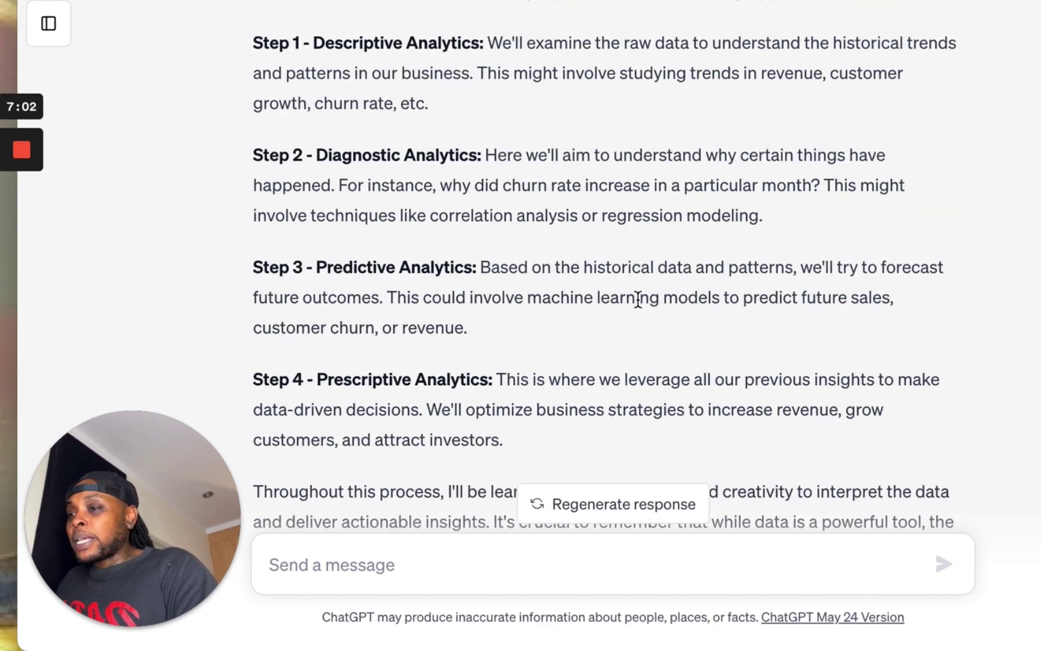
scroll(637, 297, "up", 1)
scroll(638, 298, "up", 1)
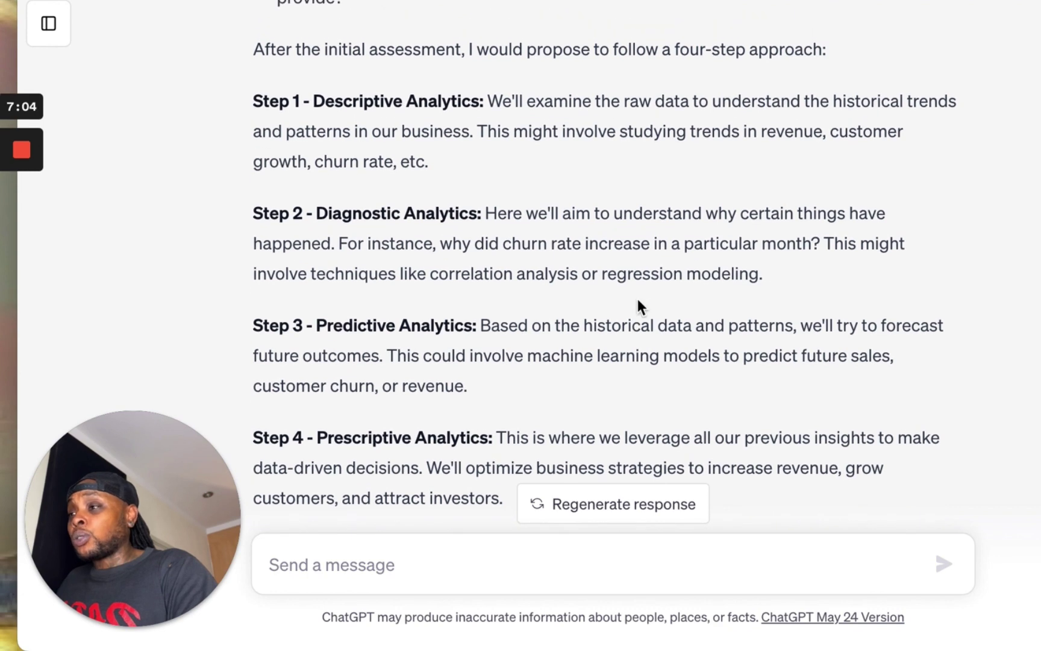
scroll(619, 283, "down", 5)
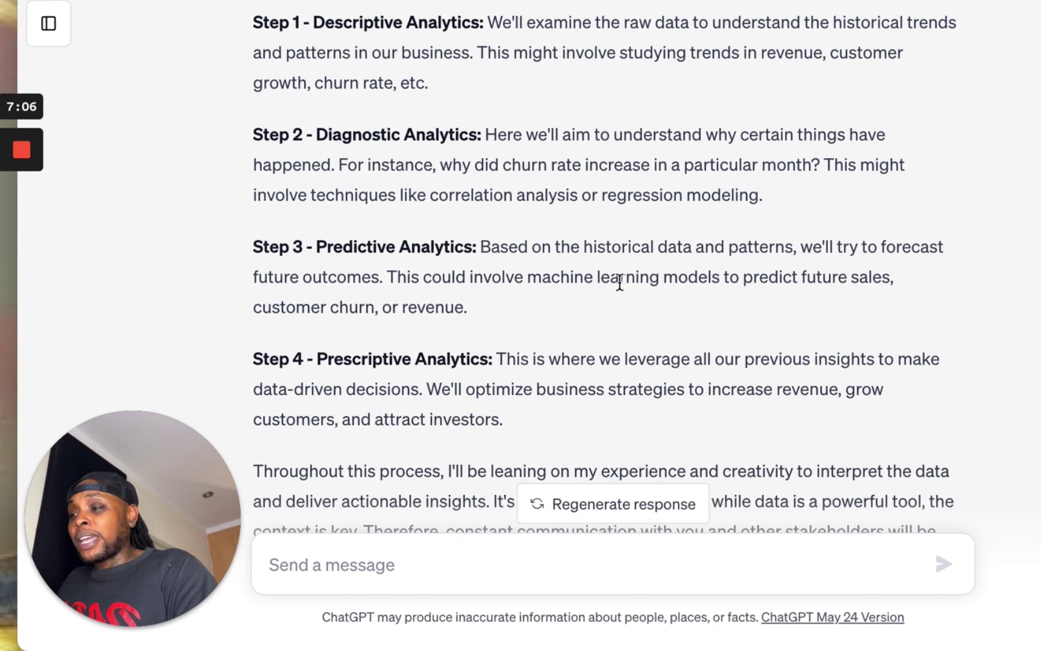
scroll(620, 281, "down", 6)
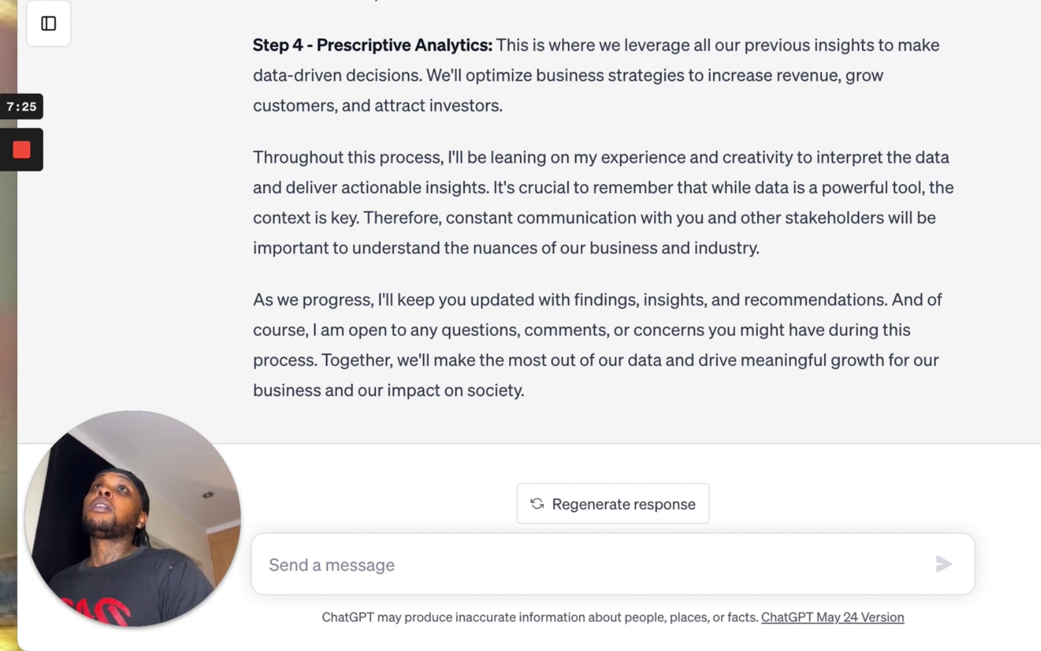
Send a message with the pasted marketing website copy, requesting a bullet point list covering what the company does, product costs and other relevant data.
left_click(698, 572)
type("First let’s start with the copy from our marketing website. After reading it, please explain what you now know about the company by writing a bullet point list of all of the relevant data that covers what your company does, how much it costs to use your product, etc. Here is the website copy")
type(":")
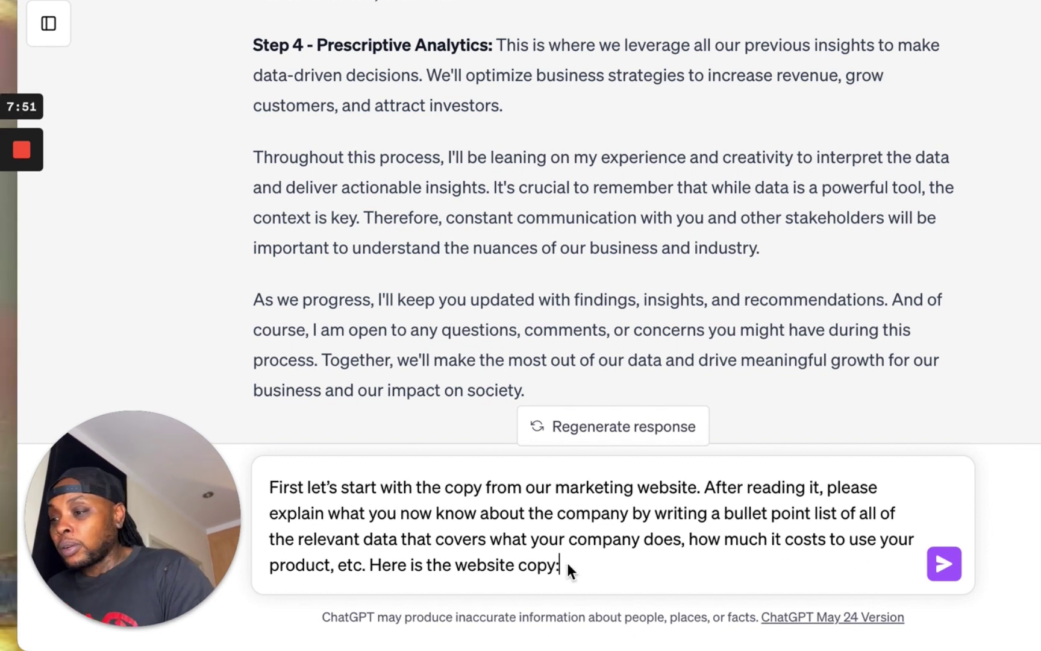
key("super+v")
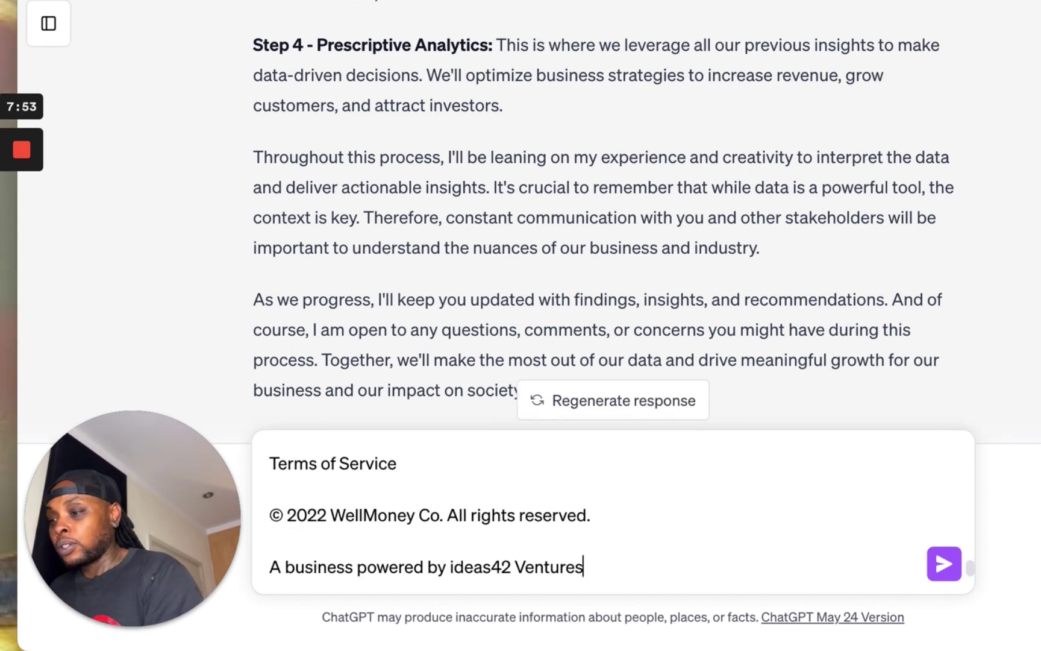
key("super+a")
key("BackSpace")
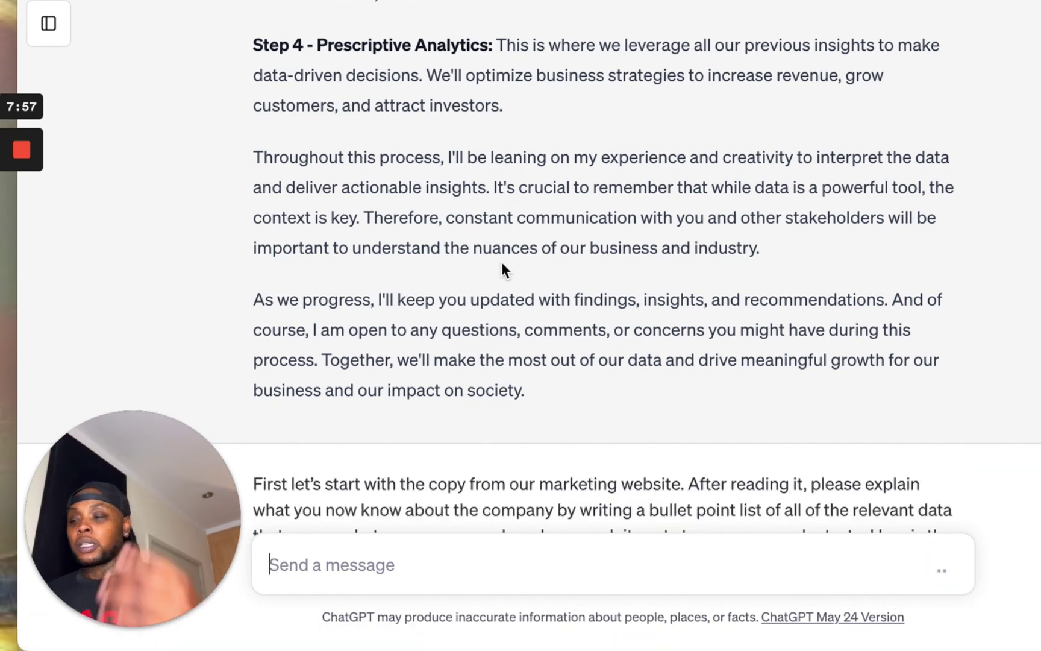
Examine the submitted website copy and the reply's list covering the company's purpose, business model, target customers and funding.
scroll(646, 318, "down", 7)
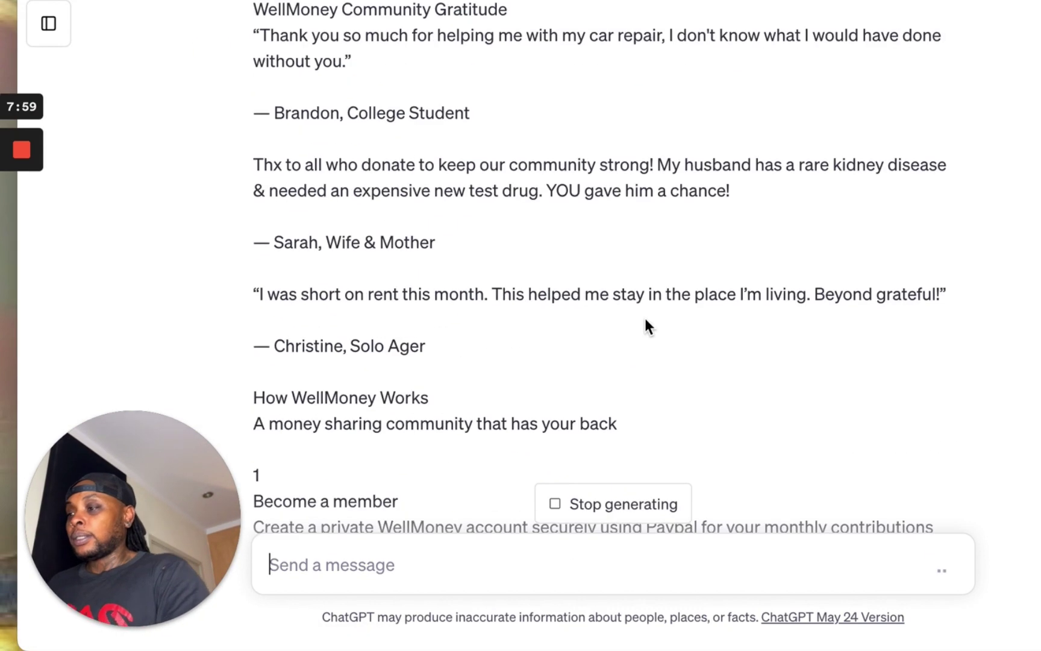
scroll(645, 325, "down", 20)
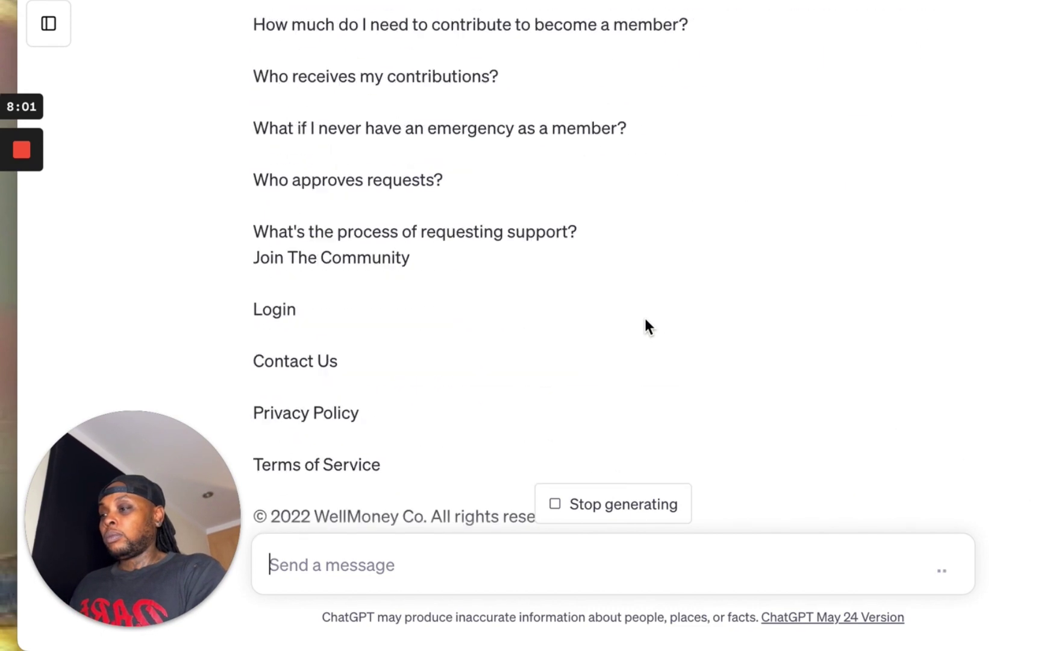
scroll(645, 325, "down", 6)
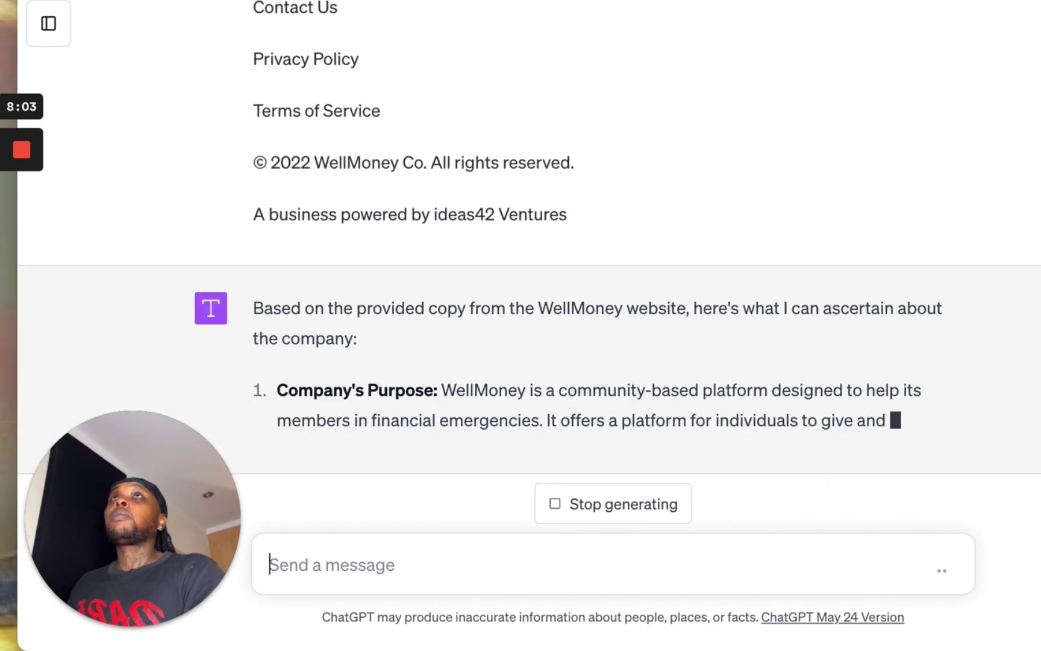
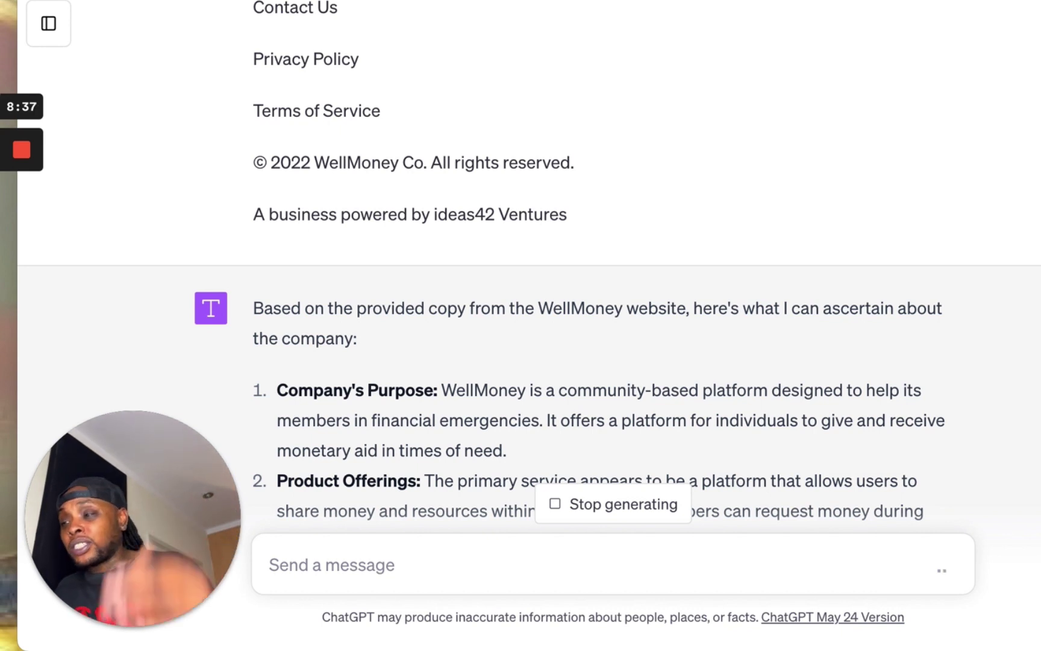
scroll(522, 357, "down", 2)
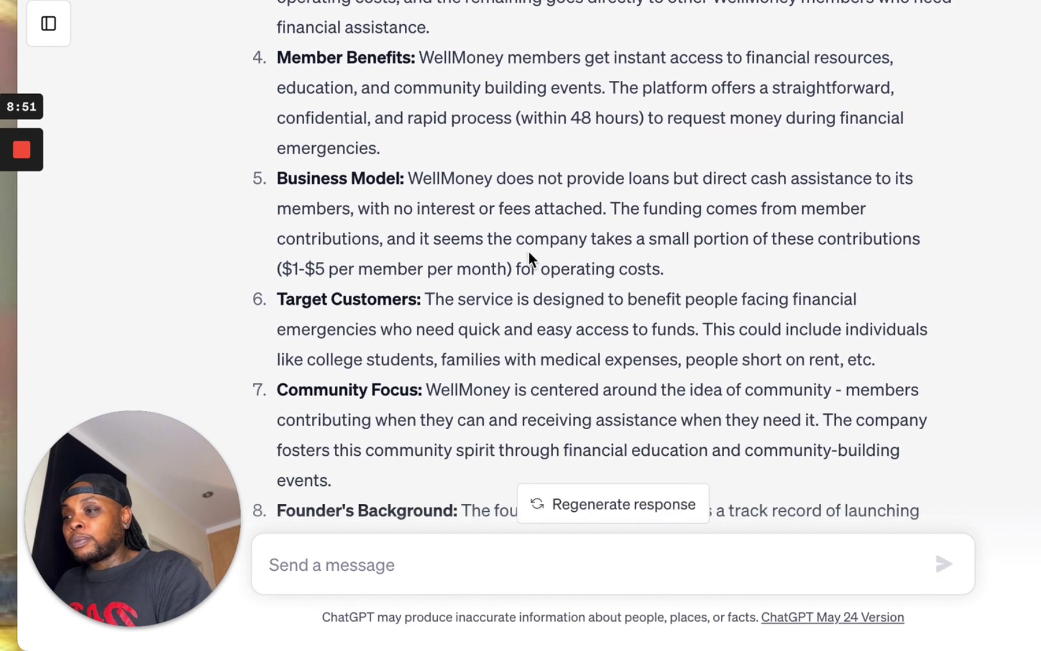
scroll(337, 268, "down", 5)
scroll(545, 268, "down", 4)
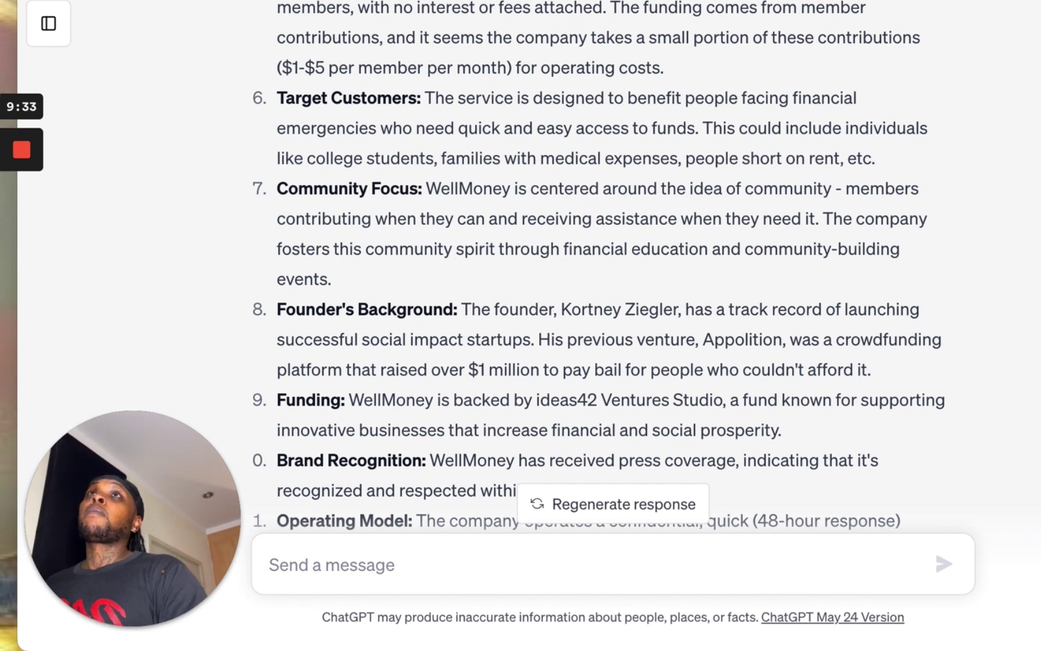
Ask "Do you understand the company mission and what we offer? Is there anything not clear to you?".
left_click(381, 570)
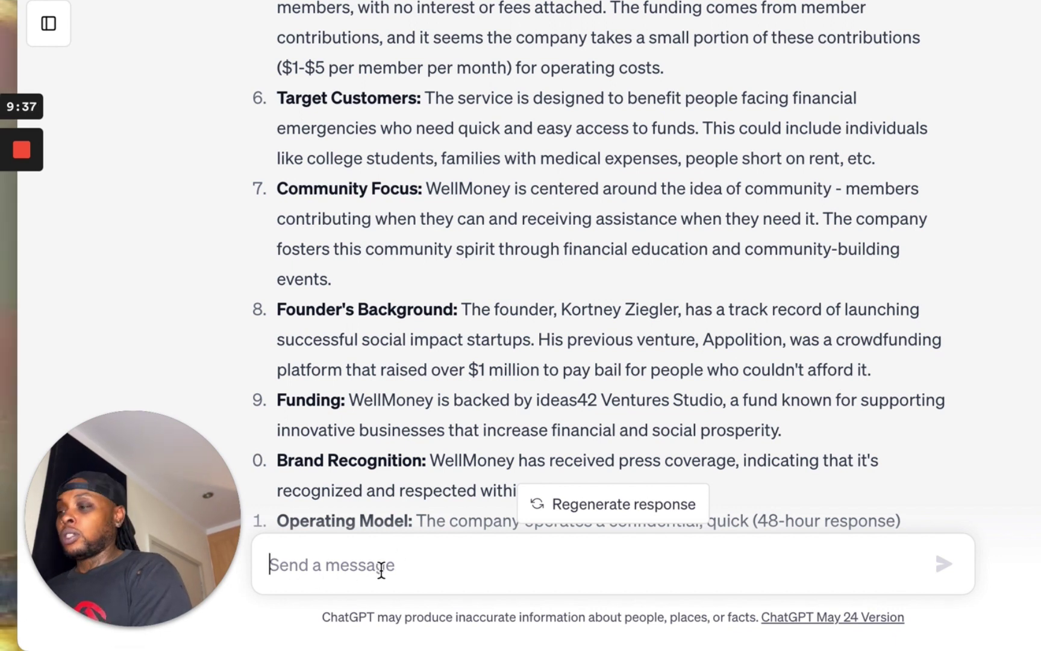
type("Do you understand the company mission and what we offer? Is there anything not clear to you?\"")
key("Return")
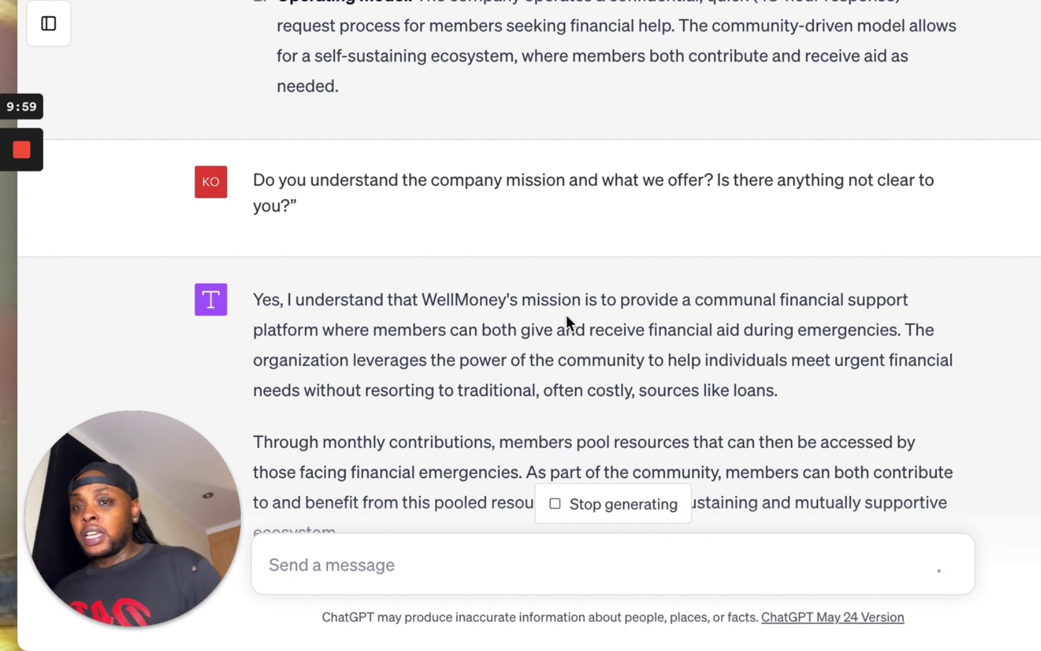
In the drafted answer to the clarifying questions, separate the first two statements with a period: "no set limit of contributions. requests are evaluated".
scroll(859, 385, "down", 5)
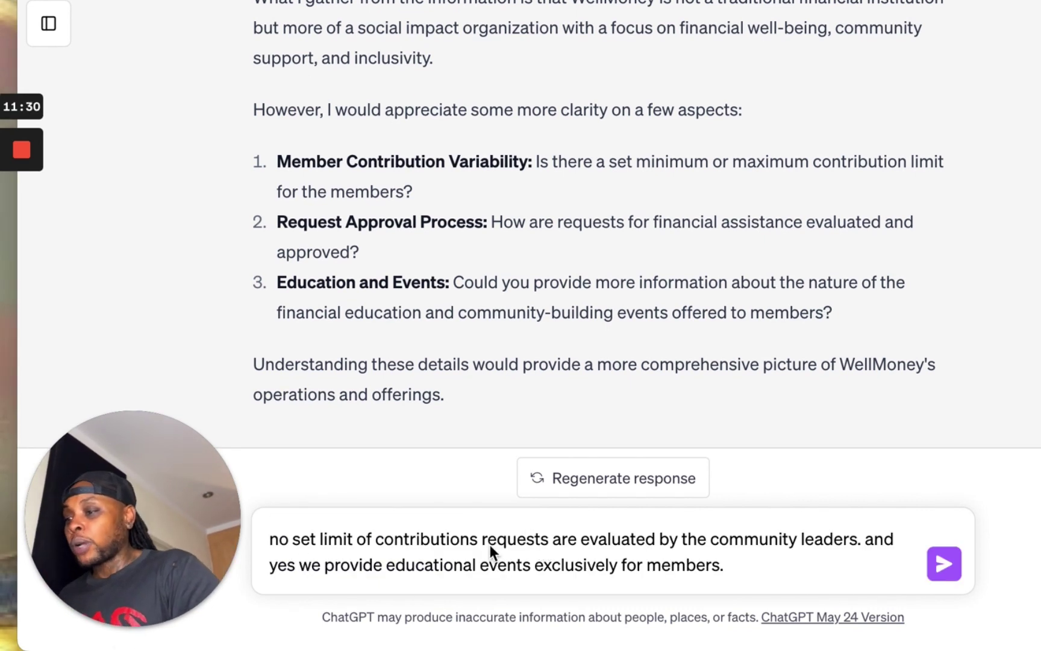
left_click(484, 539)
key("BackSpace")
key("BackSpace")
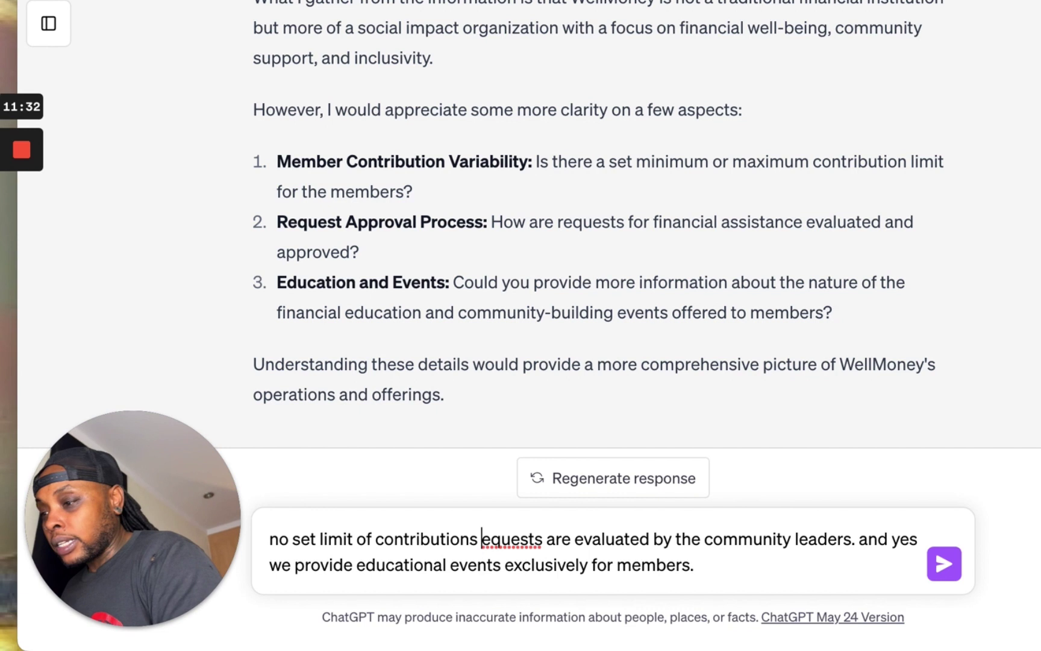
type(". r")
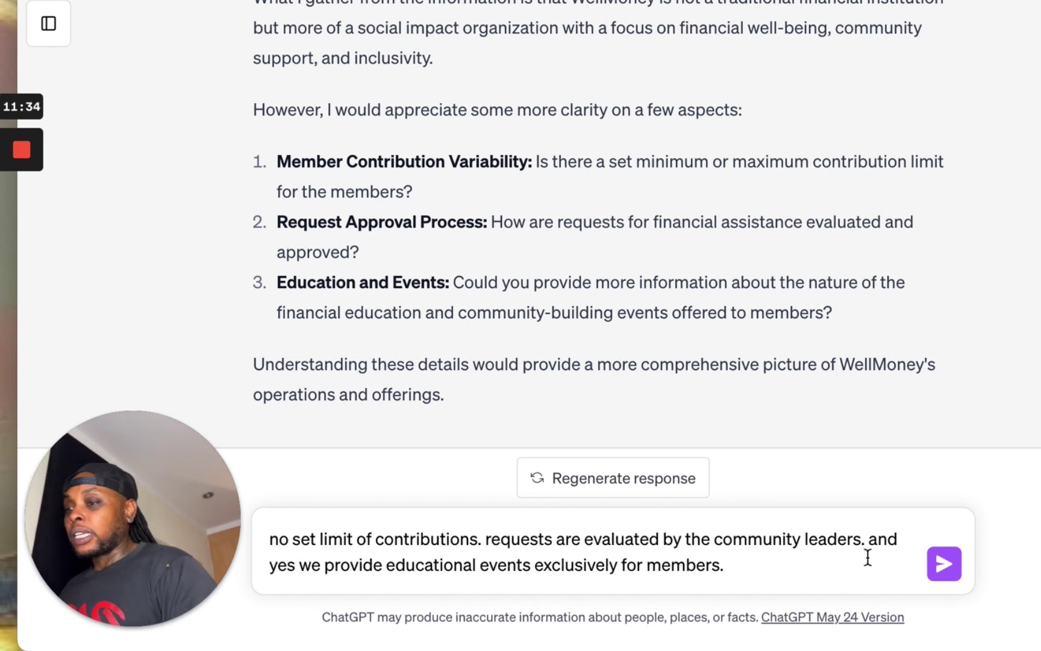
Append the copied analysis prompt to the draft, starting "Now analyze the [type of data]" and requesting 10 important and financially useful data points.
left_click(793, 564)
key("super+v")
scroll(865, 532, "up", 2)
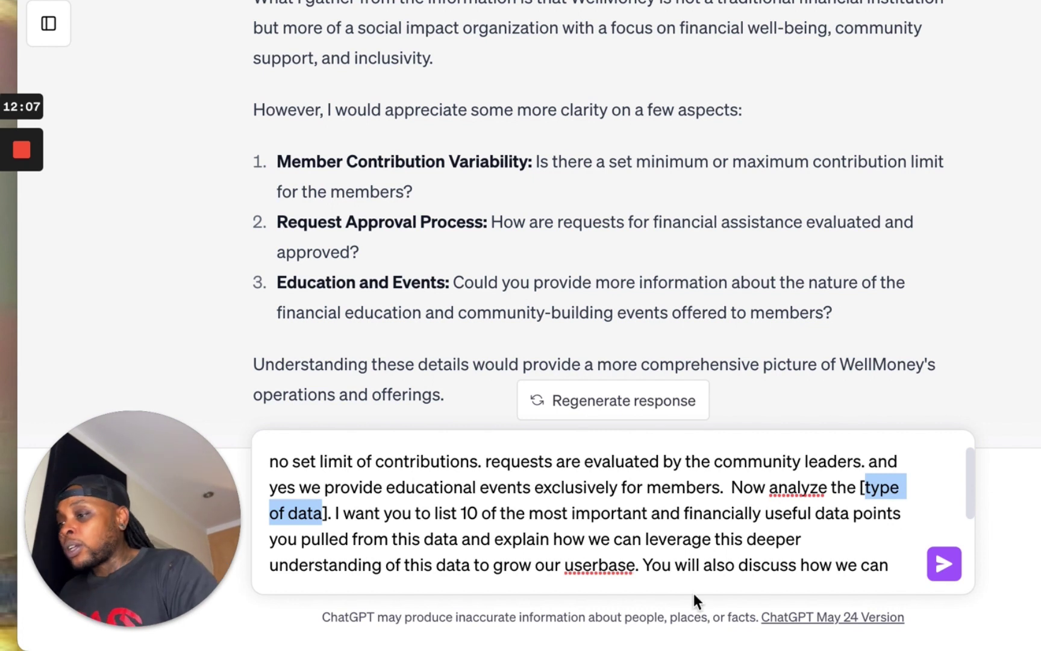
Review the pasted analysis prompt's instructions on userbase growth, revenue examples, the data placeholder and the requested reply phrase.
scroll(495, 545, "down", 1)
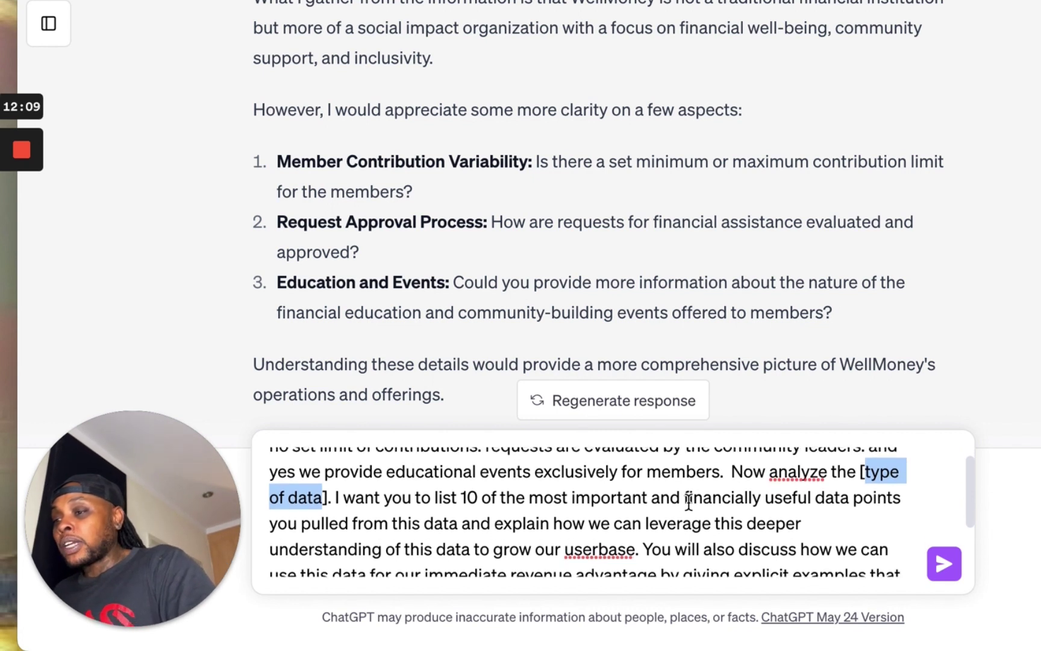
scroll(688, 501, "down", 1)
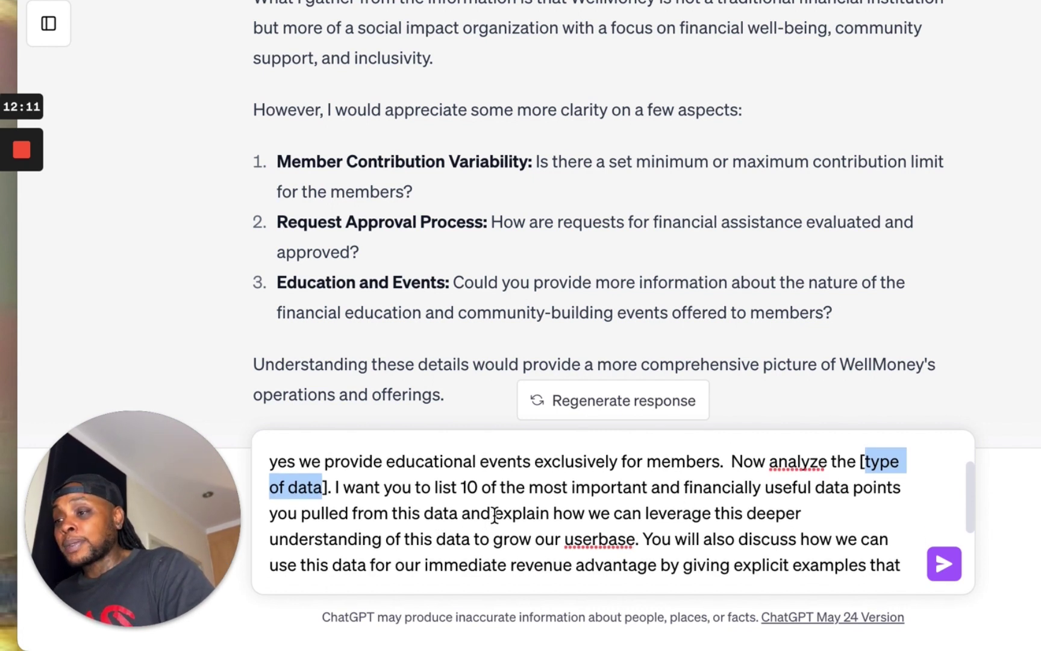
scroll(518, 512, "down", 1)
scroll(479, 523, "down", 1)
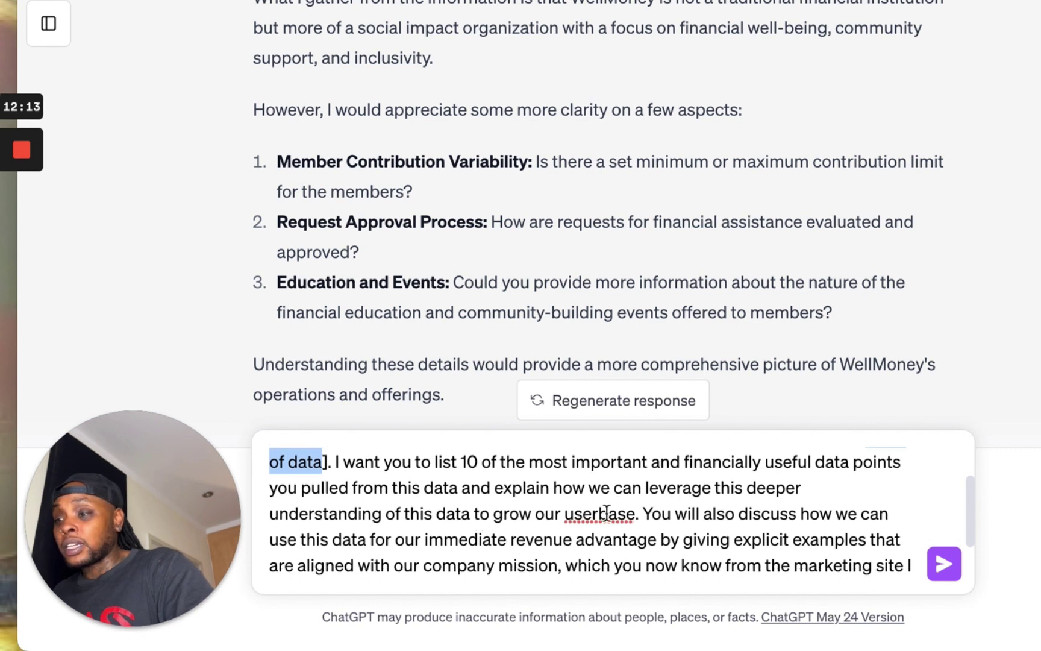
scroll(653, 515, "down", 1)
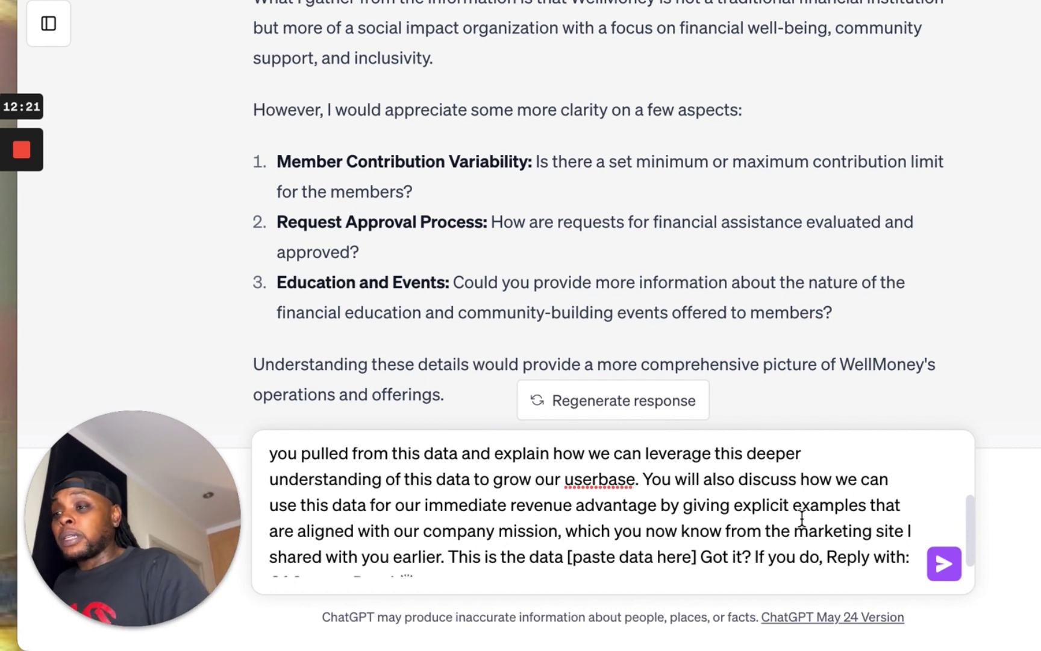
scroll(792, 524, "down", 2)
scroll(790, 528, "down", 1)
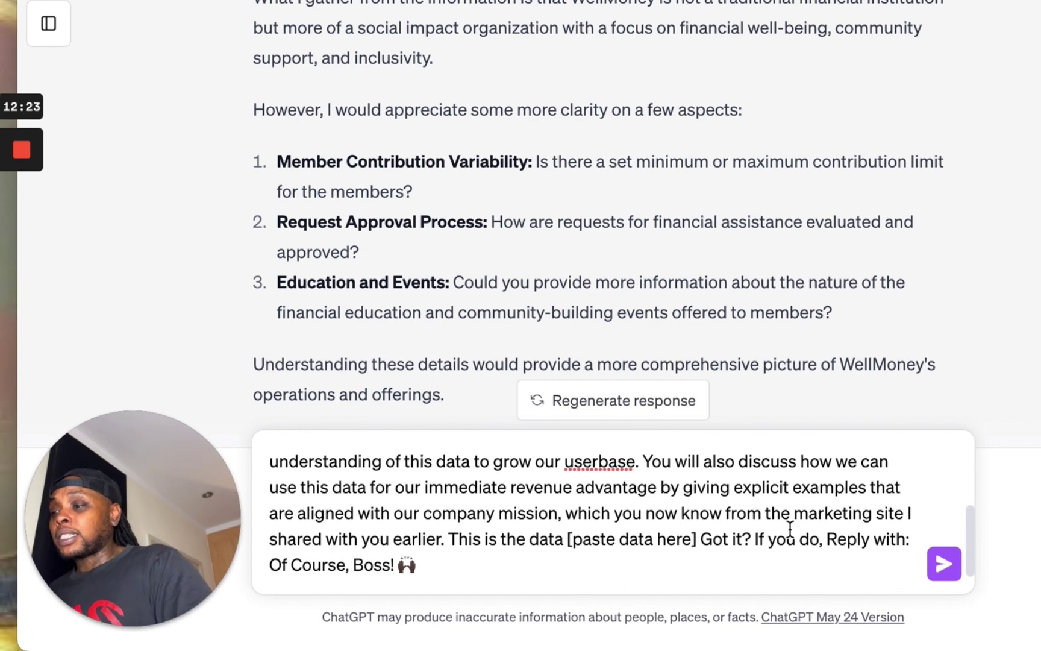
Replace the "type of data" placeholder in the drafted analysis prompt with "gratitude notes".
scroll(636, 536, "up", 3)
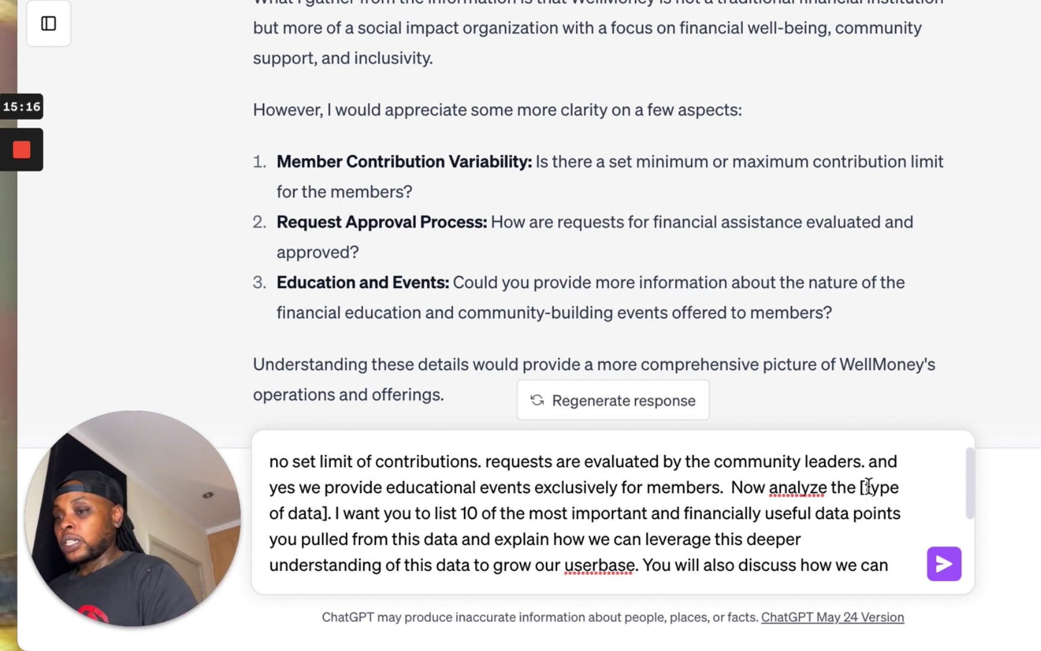
left_click_drag(866, 487, 318, 513)
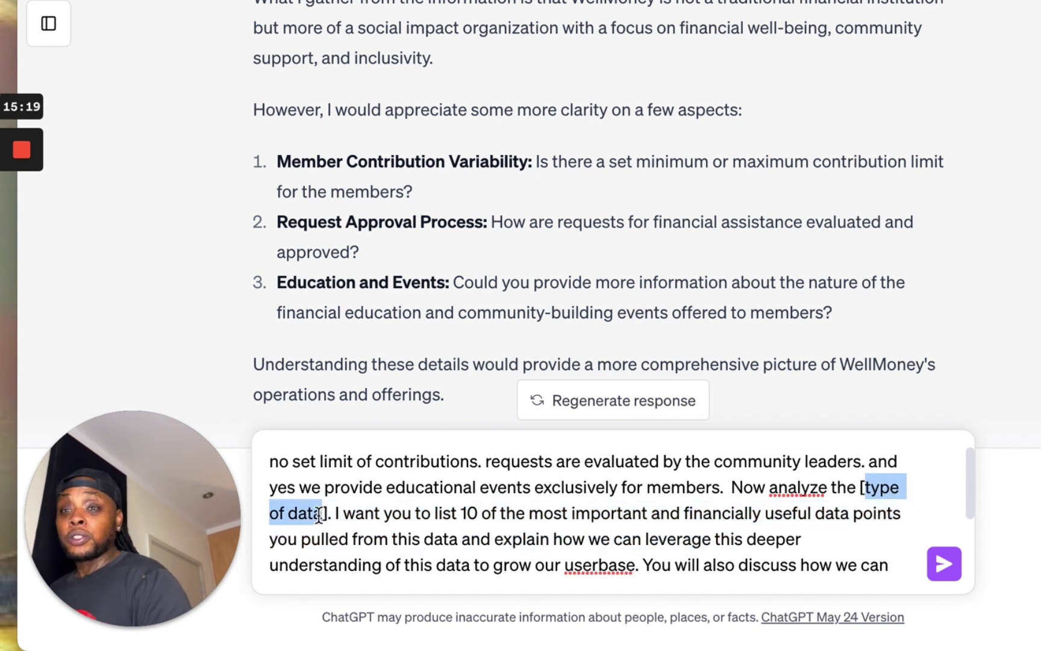
type("gratitud")
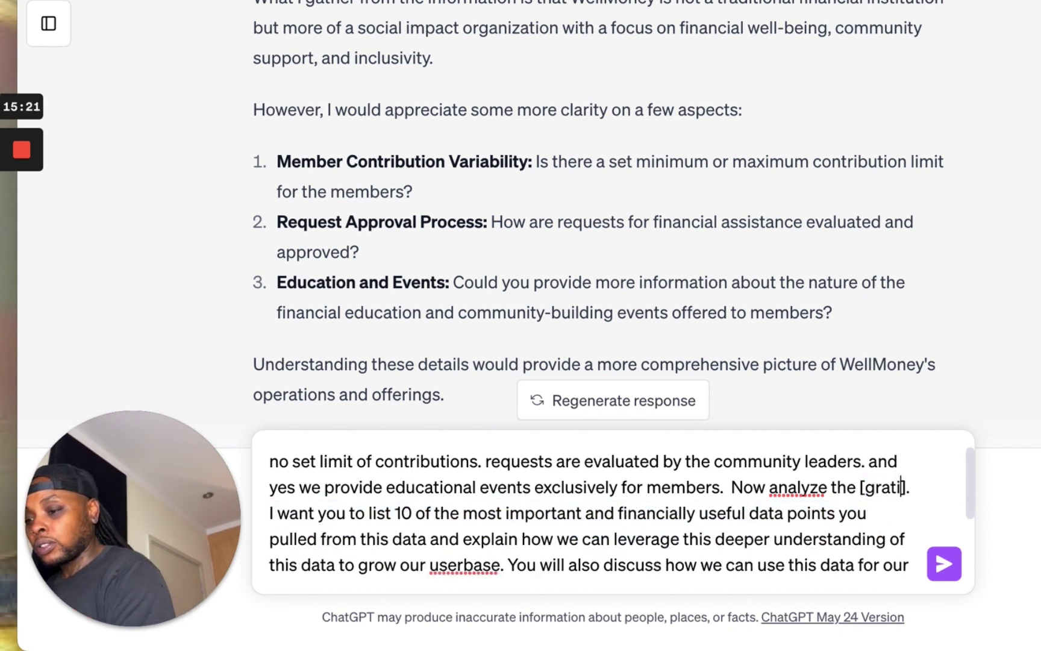
type("e notes]. I want you to list 10 of the most important and financially useful")
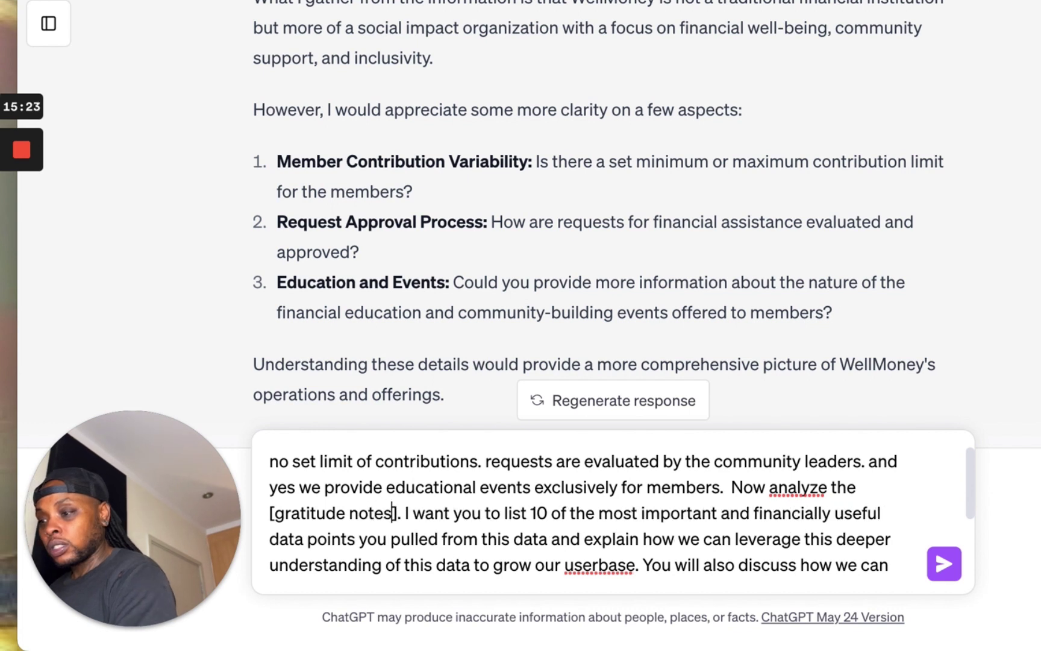
Replace the "paste data here" placeholder with the copied gratitude notes and send the prompt.
scroll(721, 458, "down", 4)
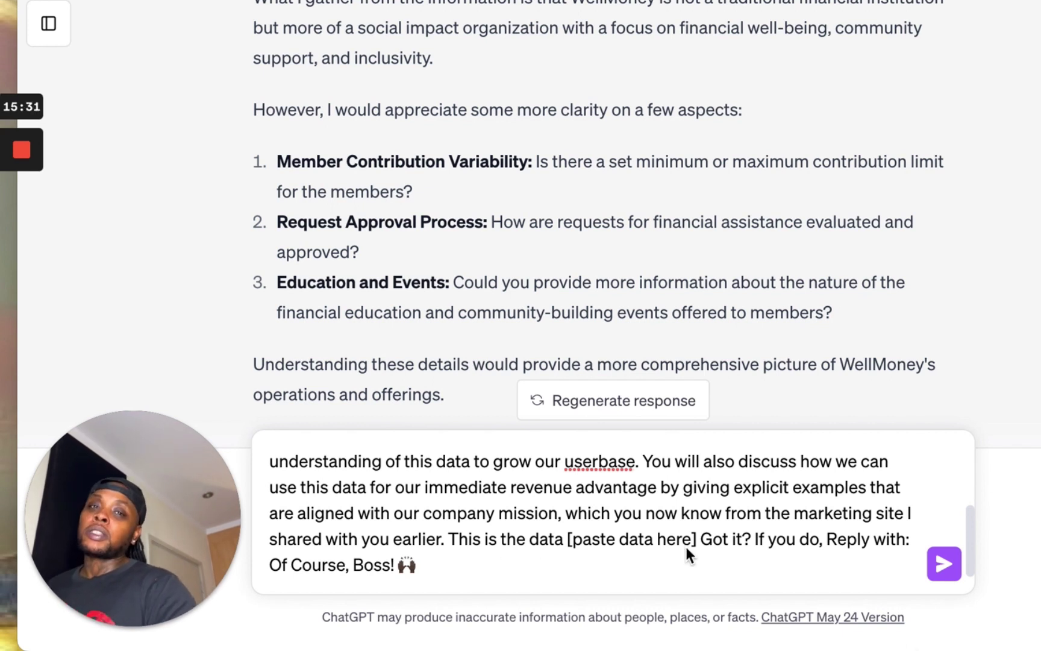
left_click_drag(692, 540, 575, 544)
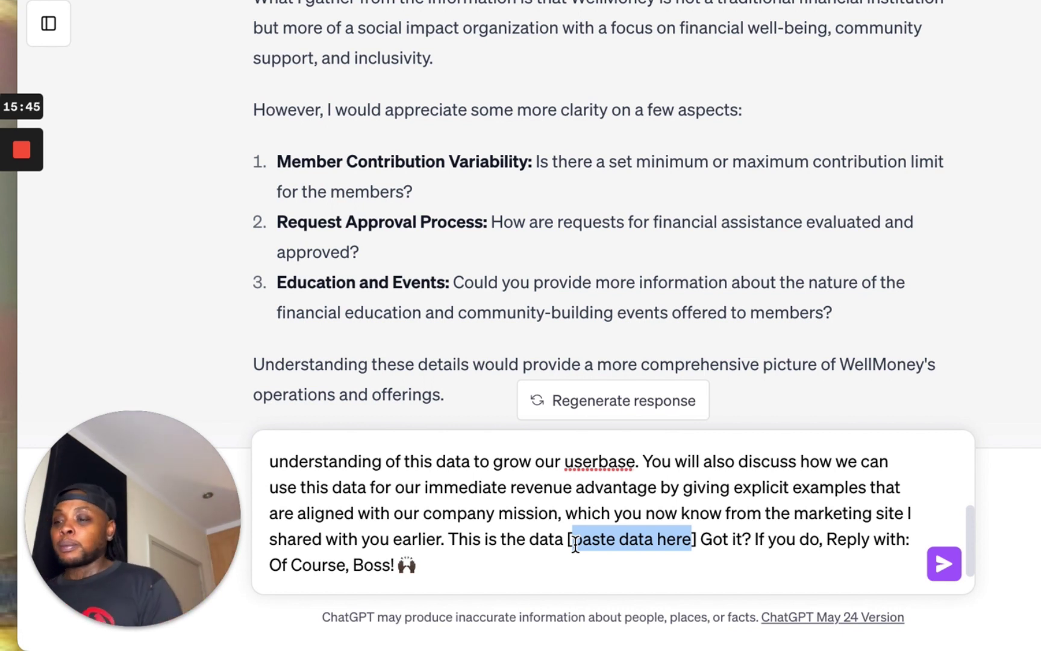
key("super+v")
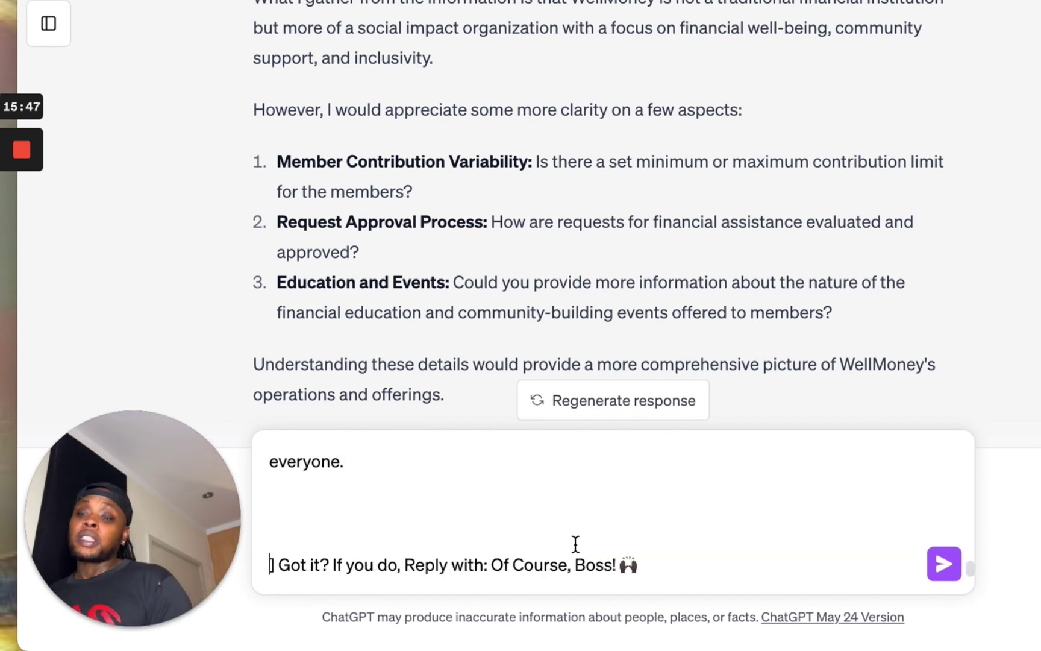
key("Return")
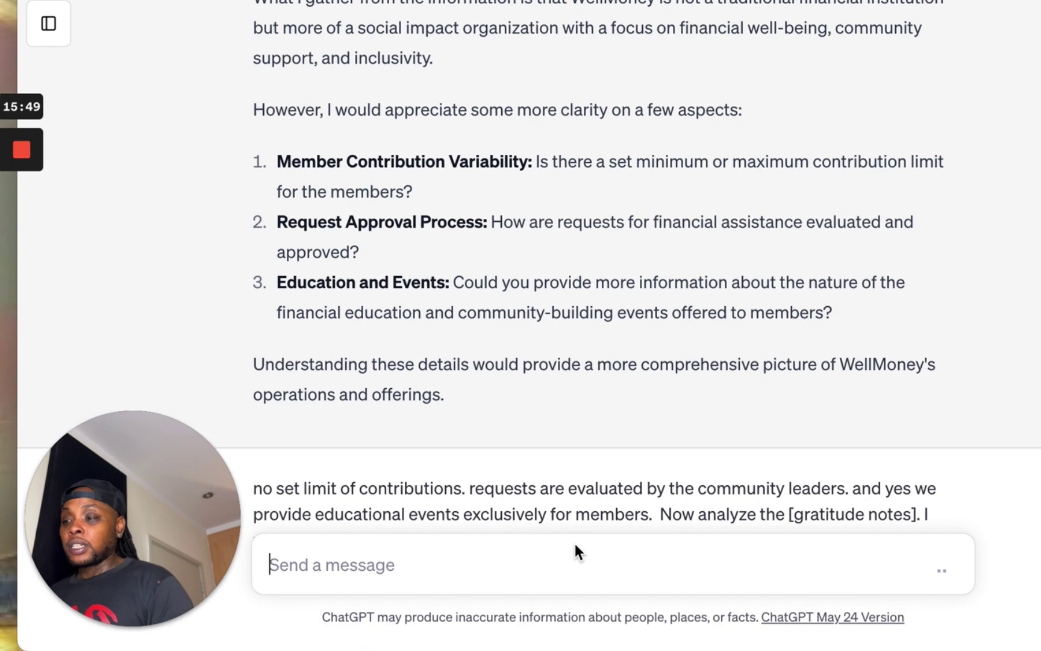
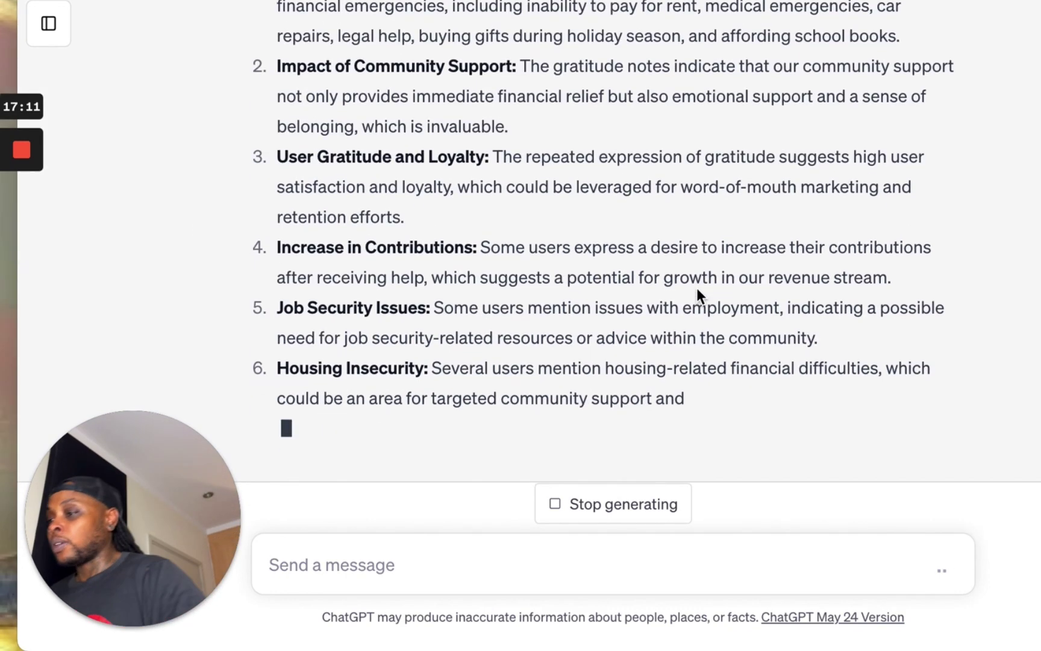
Review the reply's ten gratitude-note data points and its growth and revenue suggestions, and rate the response as Same.
scroll(695, 285, "up", 5)
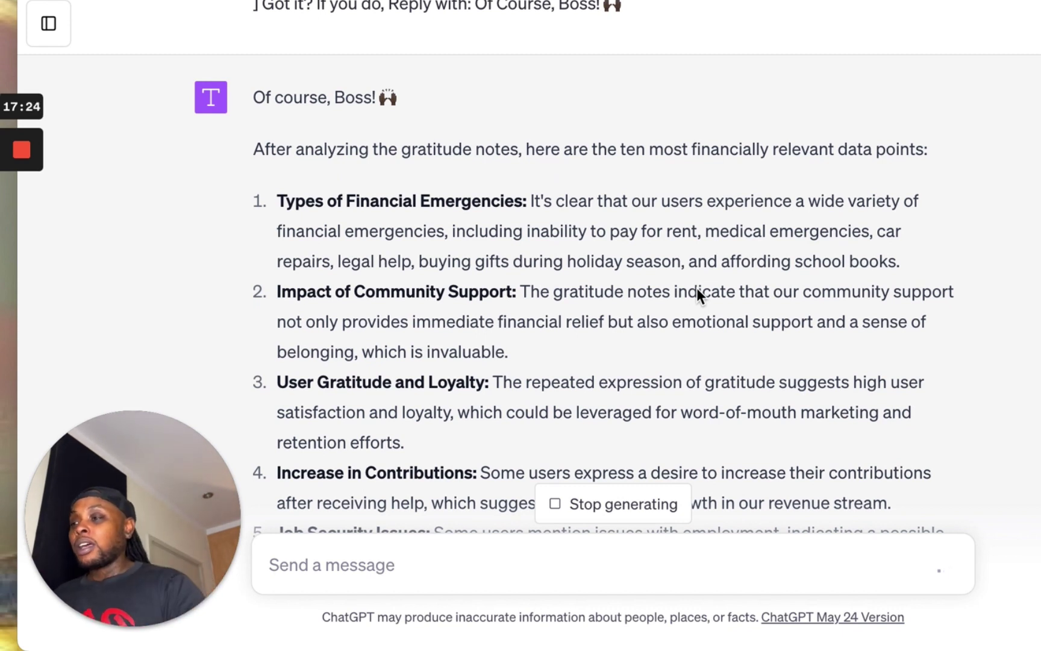
scroll(623, 295, "down", 1)
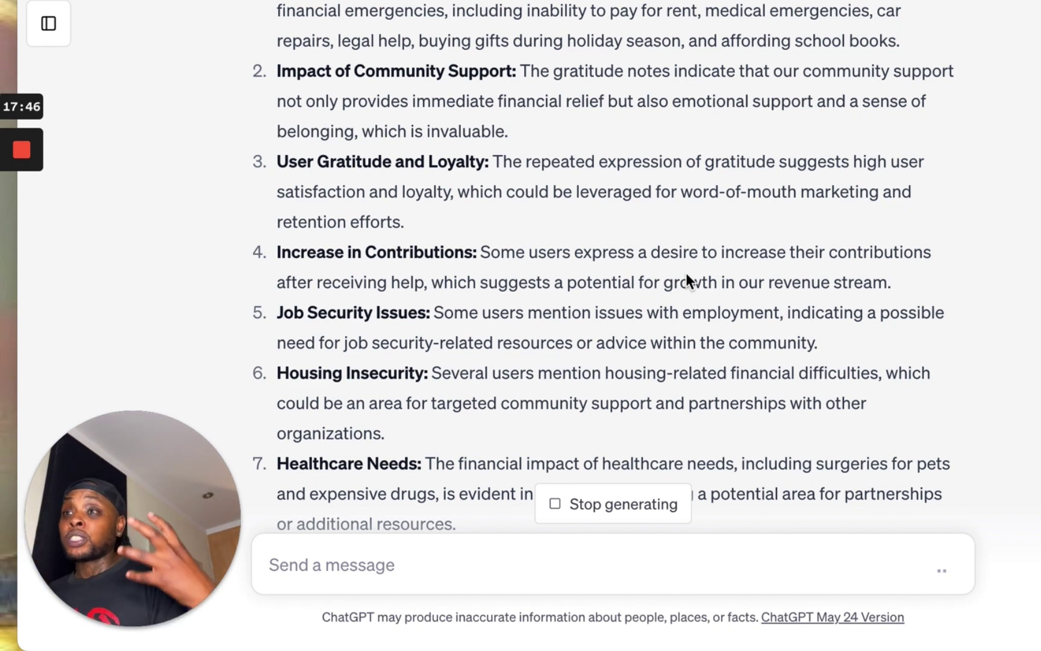
scroll(623, 324, "down", 3)
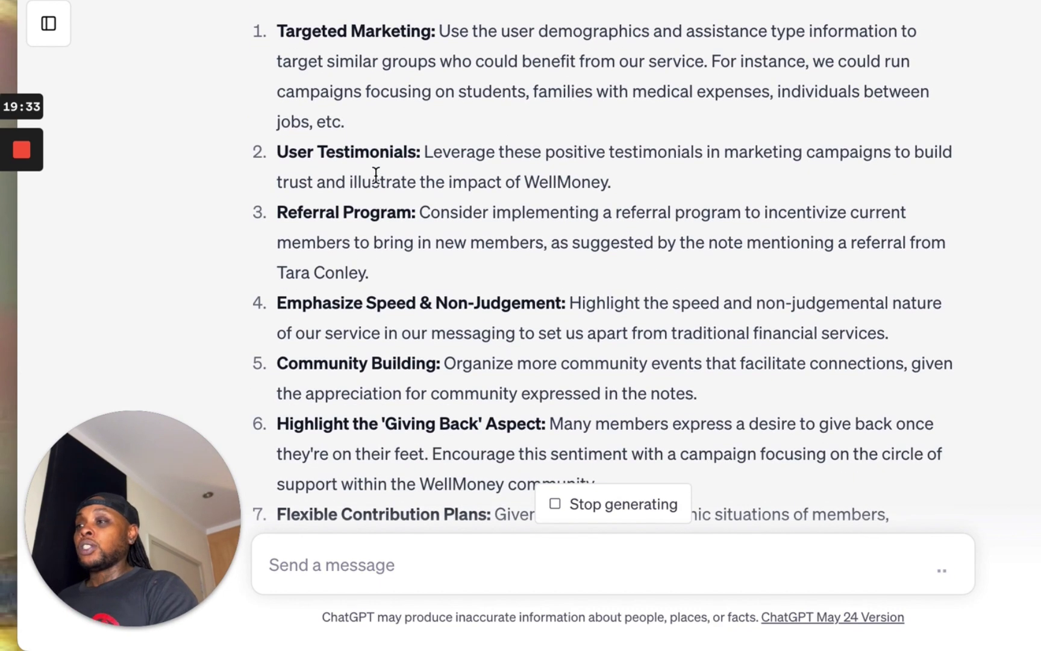
scroll(452, 176, "down", 3)
scroll(451, 175, "down", 1)
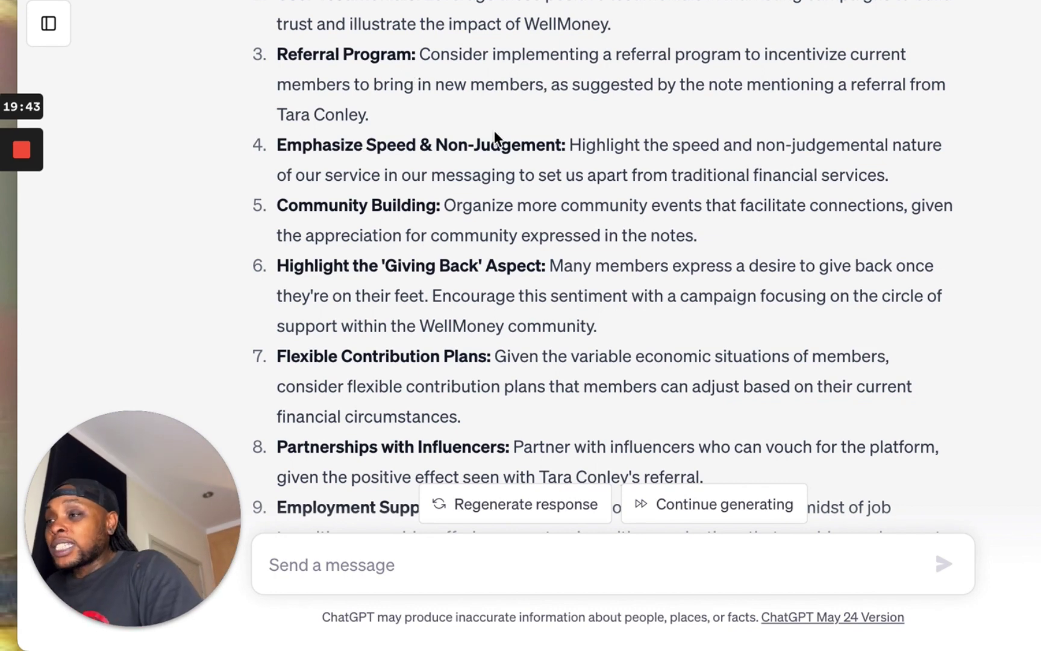
scroll(470, 211, "down", 1)
scroll(473, 208, "down", 2)
scroll(521, 168, "down", 2)
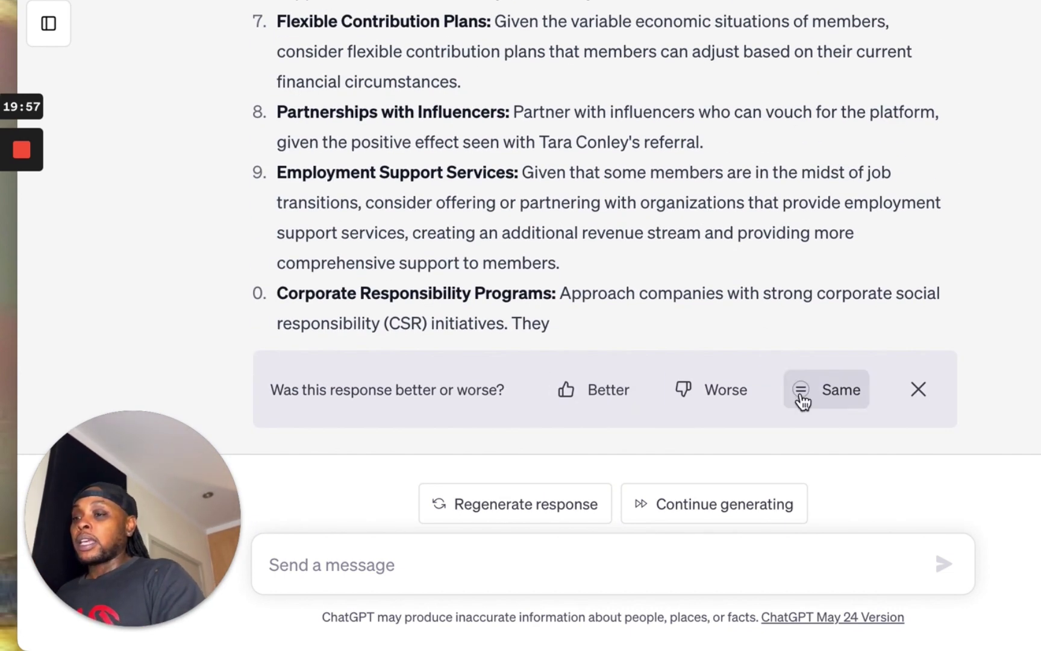
left_click(801, 392)
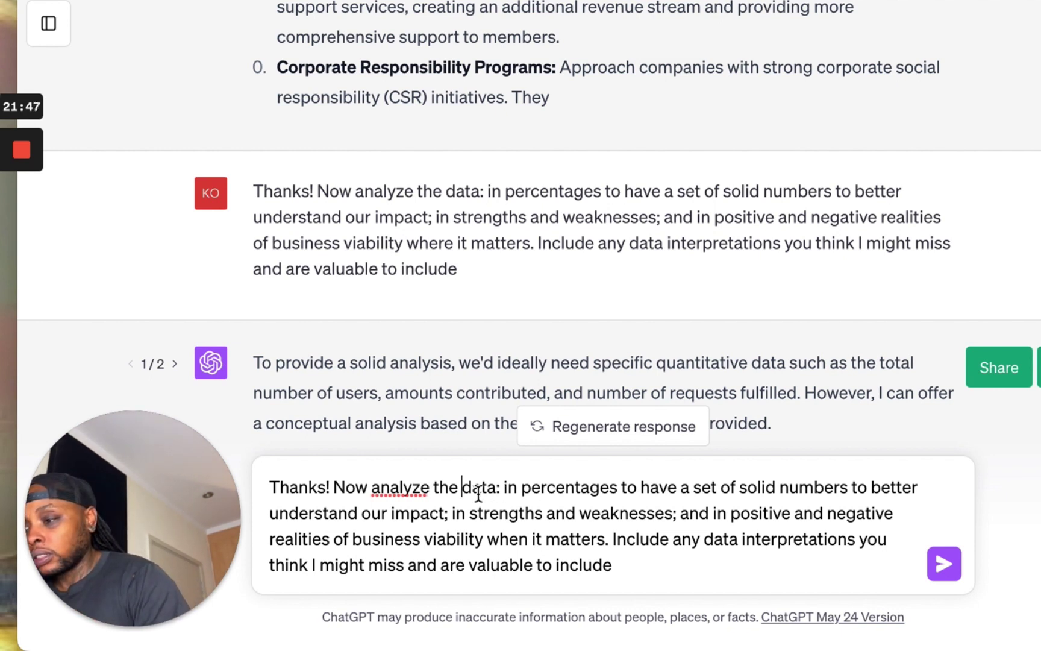
In the drafted follow-up prompt, insert "numerically" before "analyze" and "gratitude note" before "data".
left_click(372, 491)
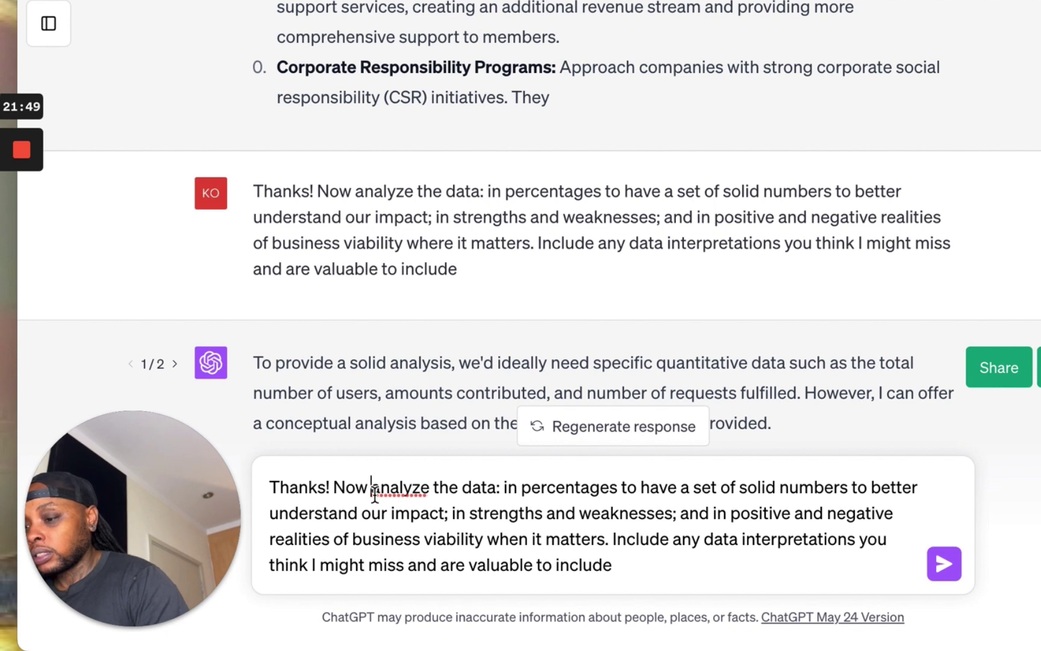
type("numerically")
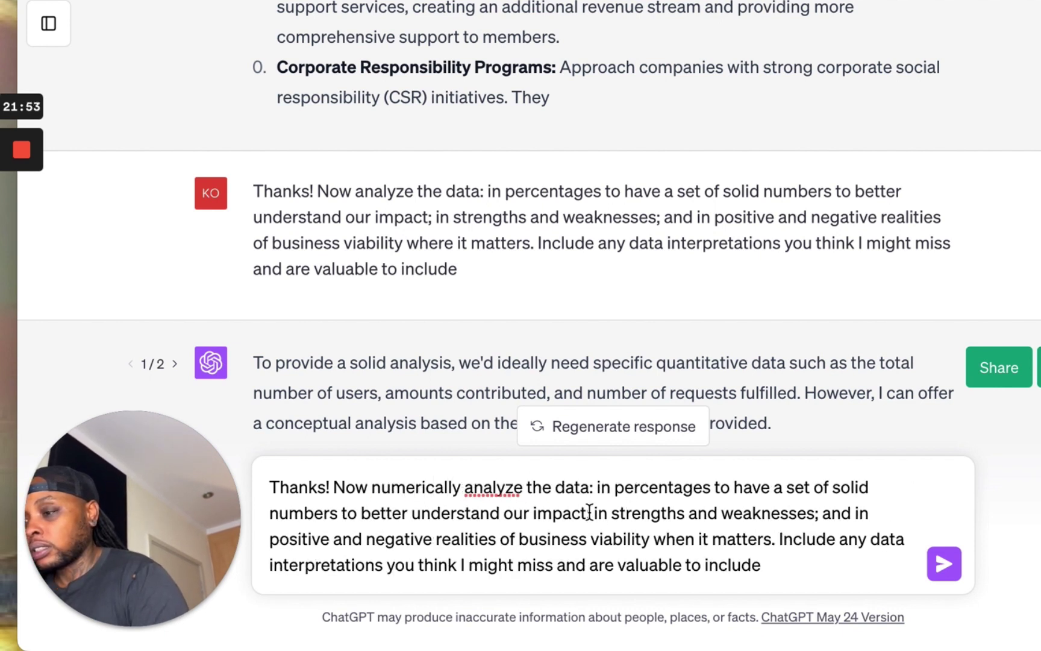
left_click(560, 491)
type("gratitude not")
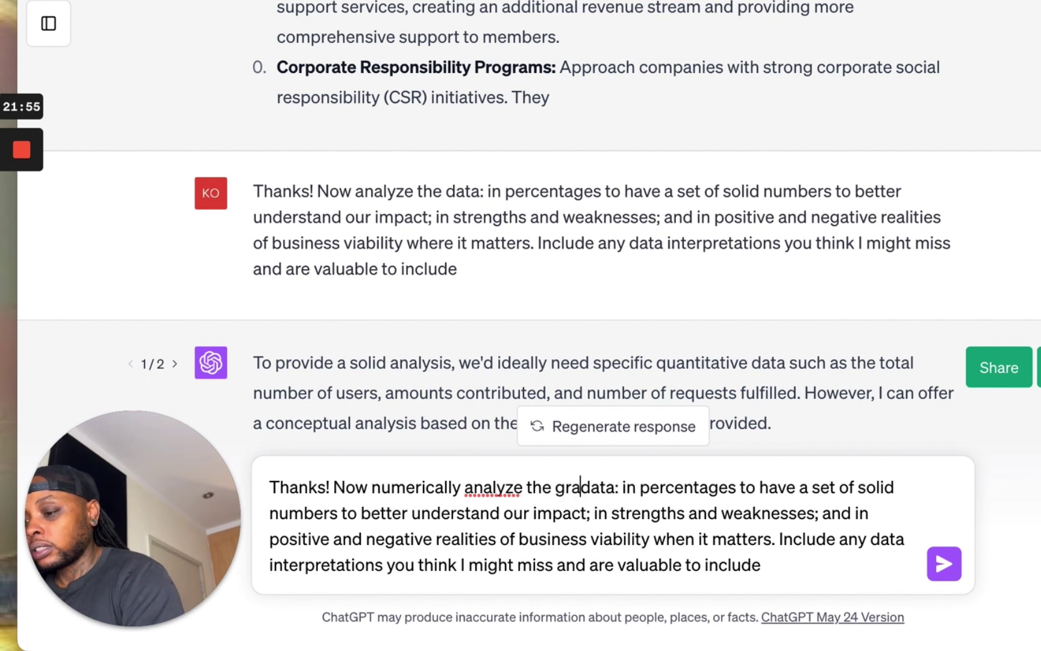
type("e")
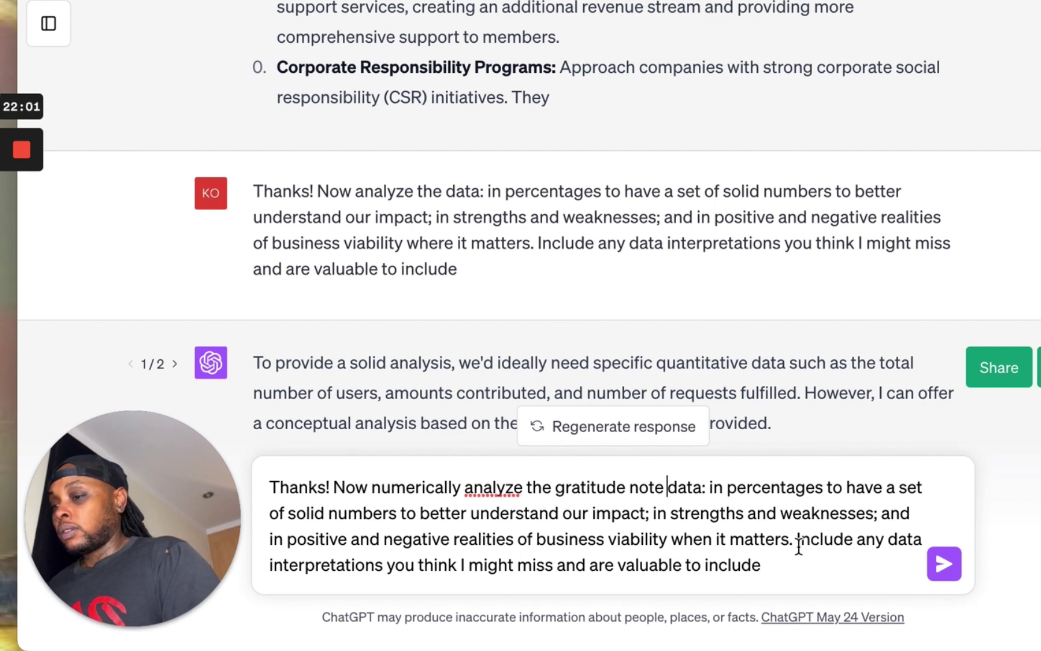
Delete the closing sentence about including any data interpretations from the draft and send the prompt.
left_click_drag(799, 538, 822, 560)
key("BackSpace")
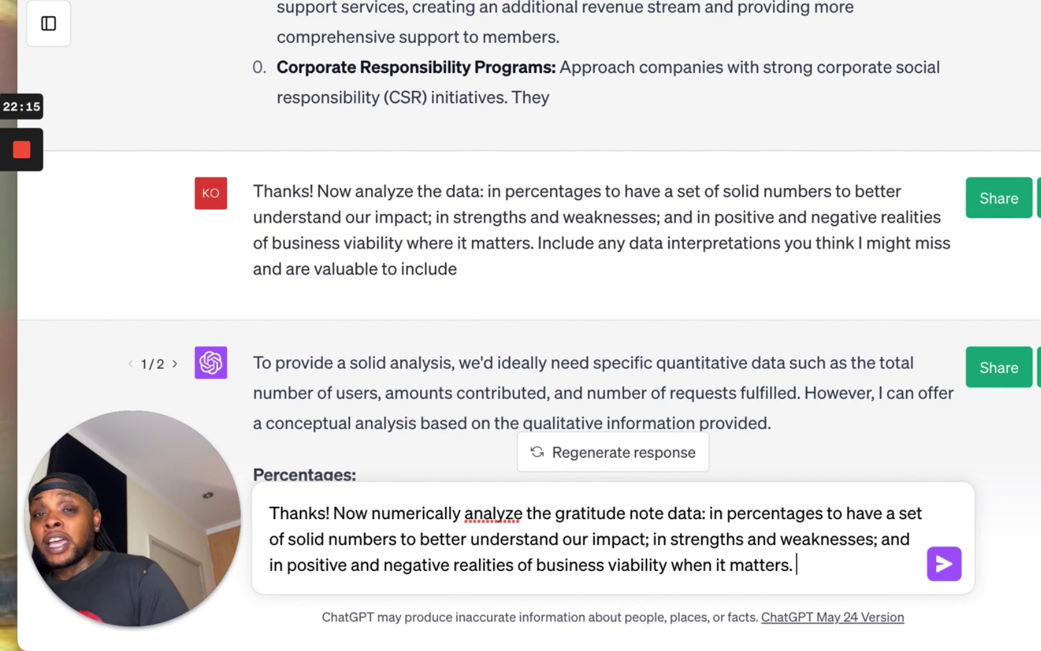
key("Return")
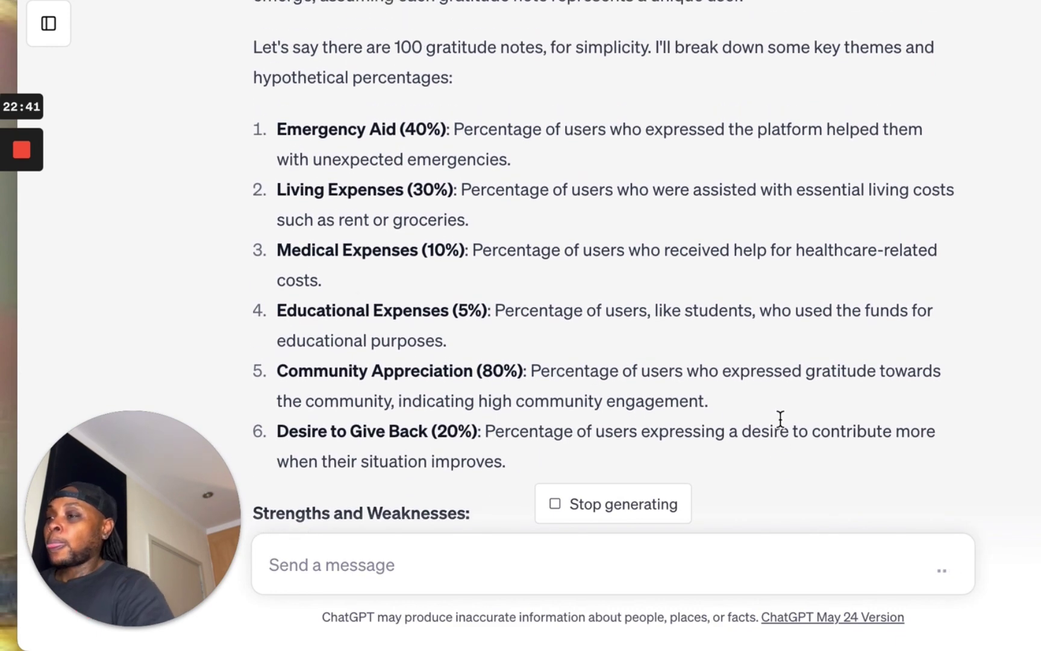
Check the opening assumptions and percentages of the numerical analysis and stop the response from generating.
scroll(780, 418, "up", 3)
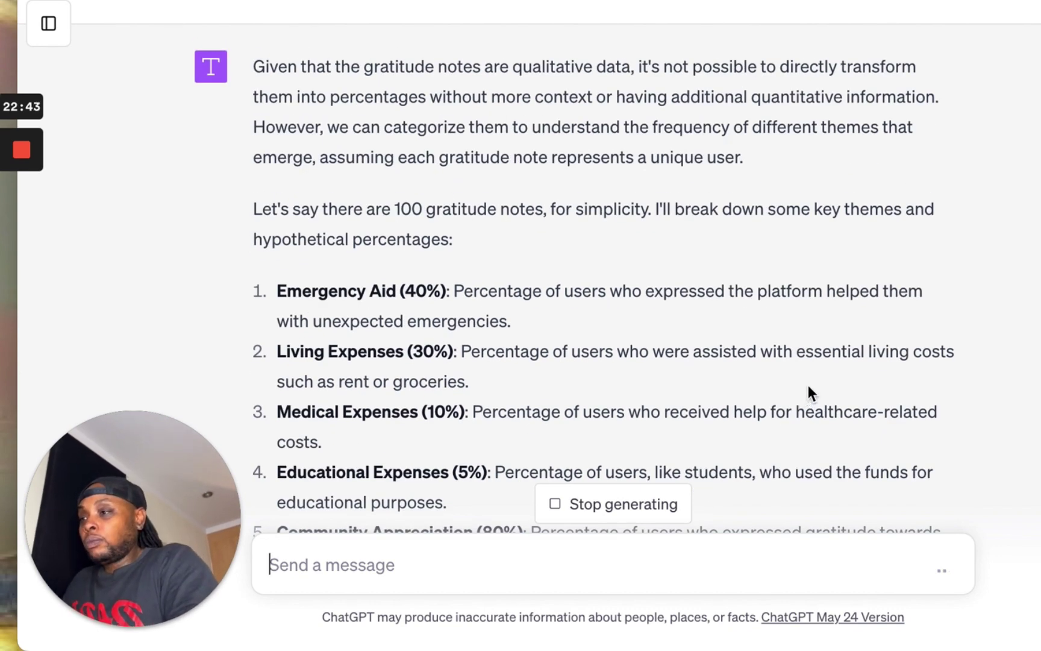
scroll(808, 393, "up", 3)
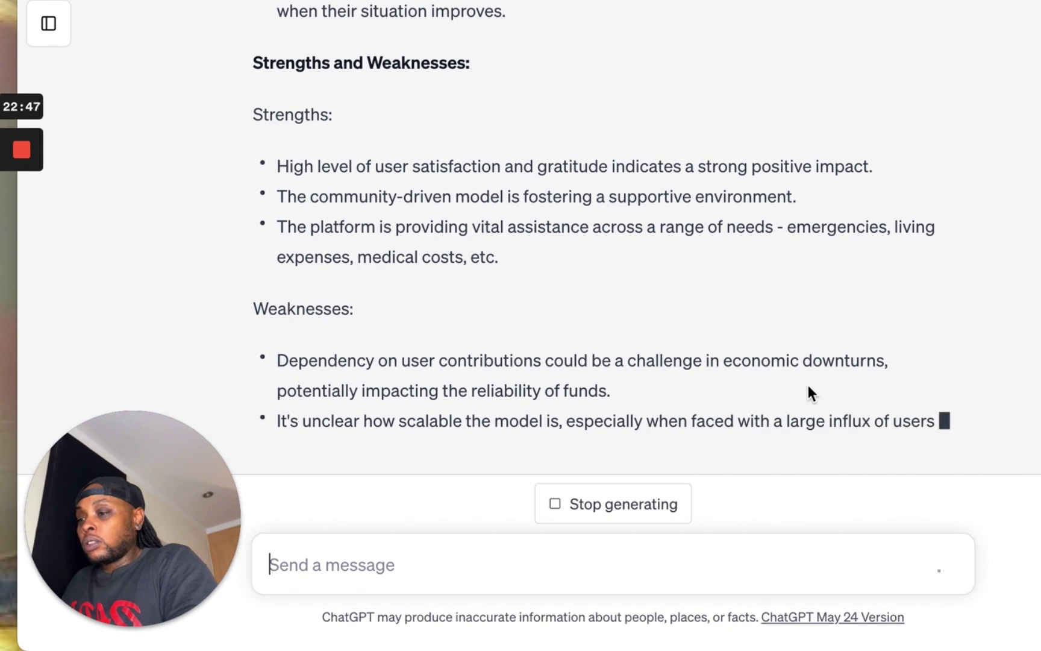
left_click(646, 497)
Copy the last sent prompt, starting "Thanks! Now numerically analyze the gratitude note data", into the message box.
scroll(539, 281, "up", 15)
left_click_drag(720, 244, 254, 192)
key("super+c")
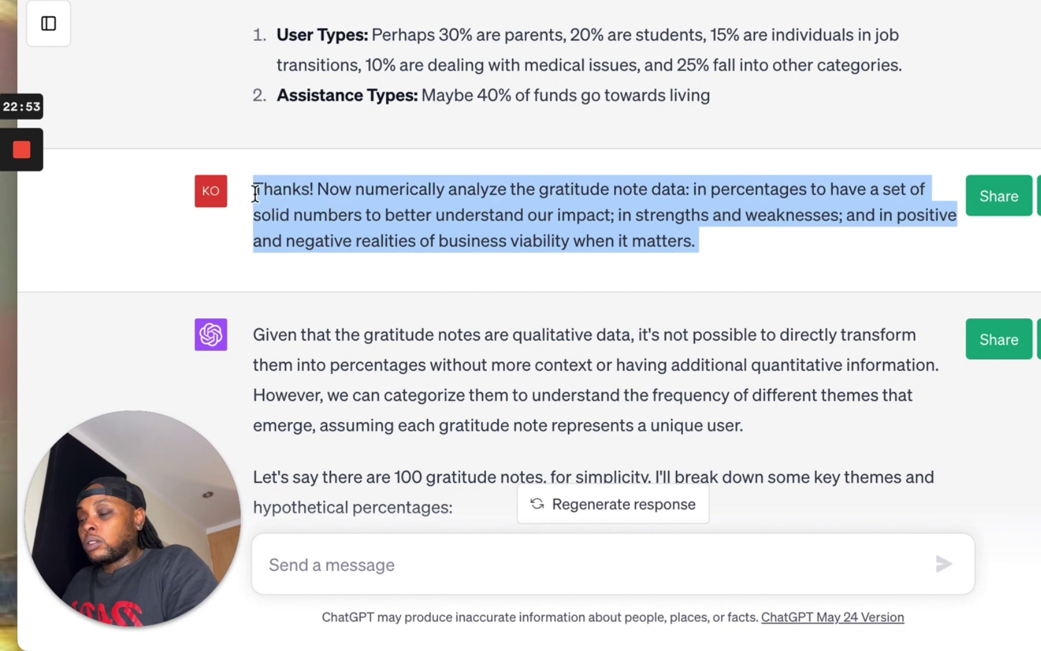
right_click(287, 199)
left_click(412, 566)
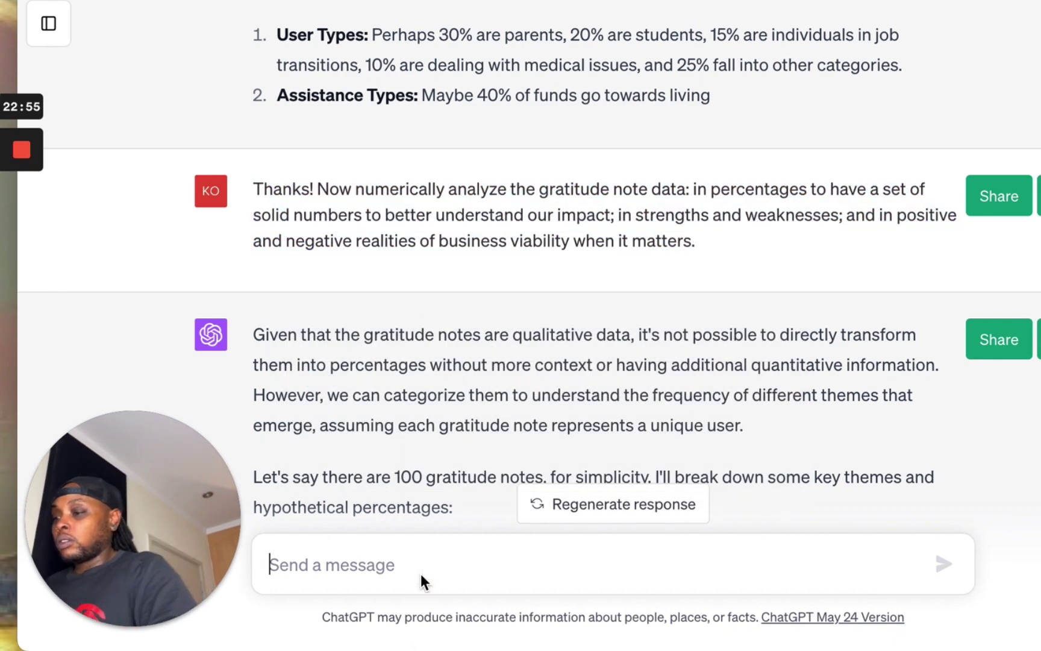
right_click(421, 572)
left_click(512, 501)
key("super+v")
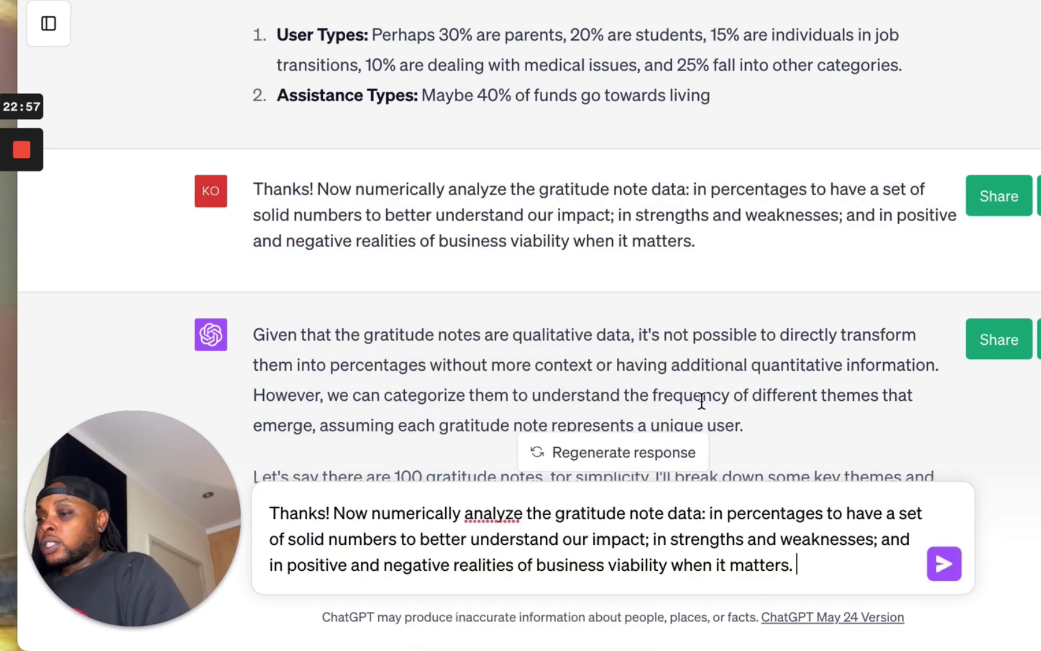
Append "there were 35 notes" to the copied prompt, check the earlier answer's note assumption, and send the prompt.
scroll(690, 400, "down", 15)
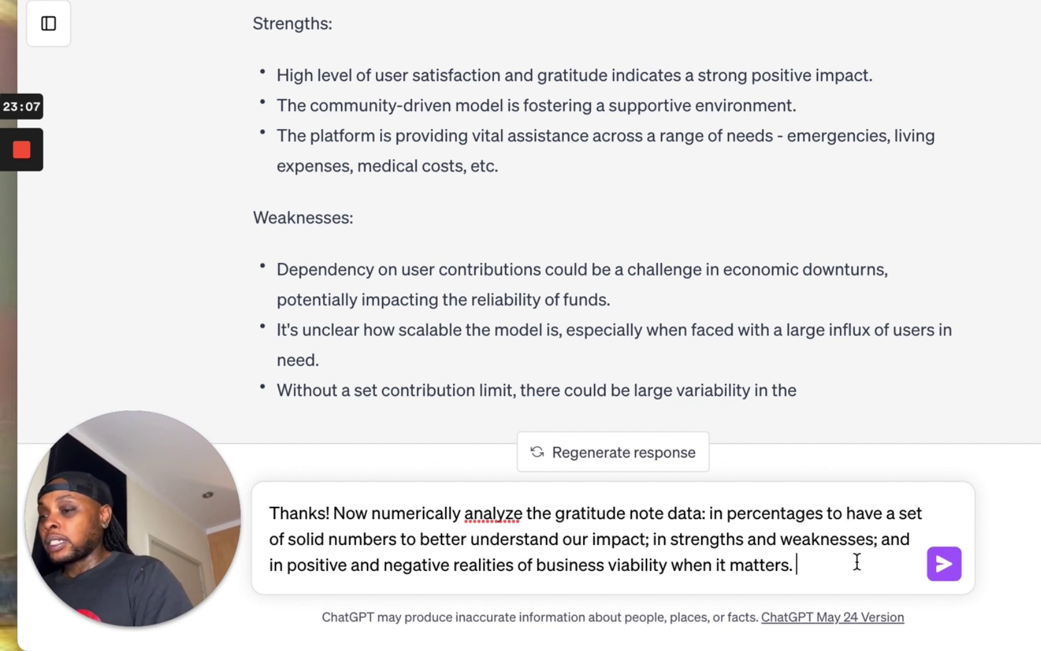
type("there")
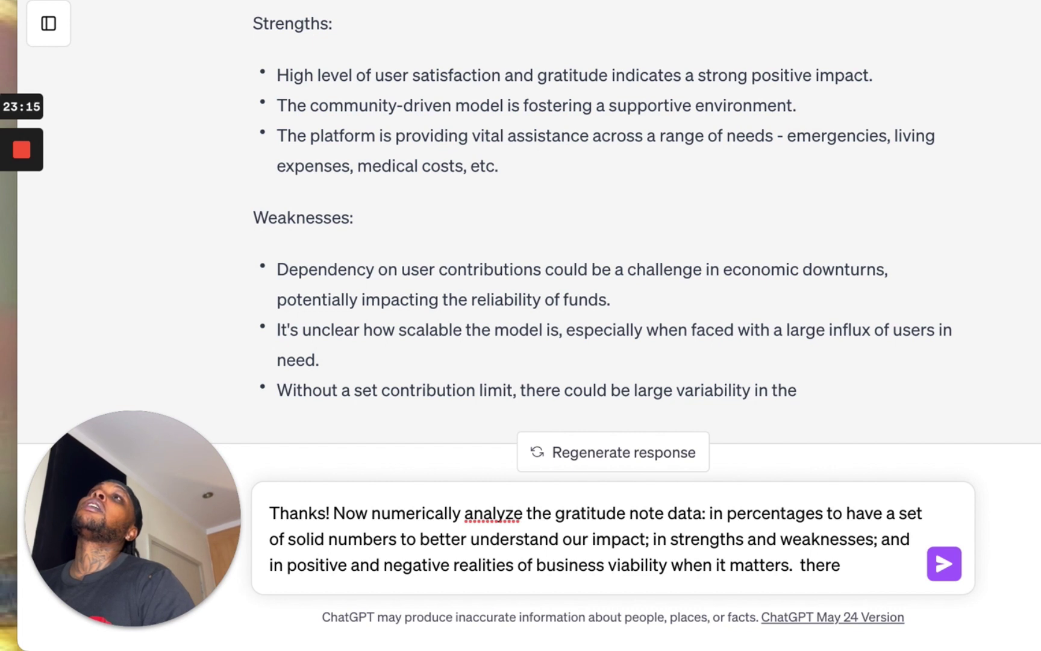
type("were 35 notes")
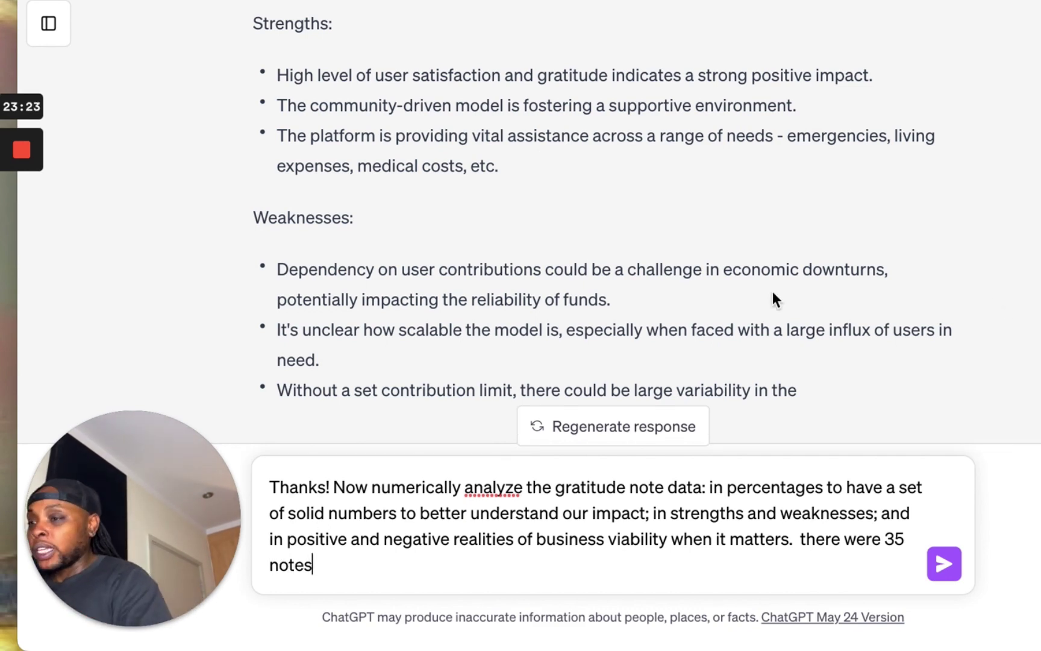
scroll(681, 279, "up", 15)
scroll(682, 279, "down", 5)
scroll(682, 279, "down", 7)
scroll(686, 288, "up", 1)
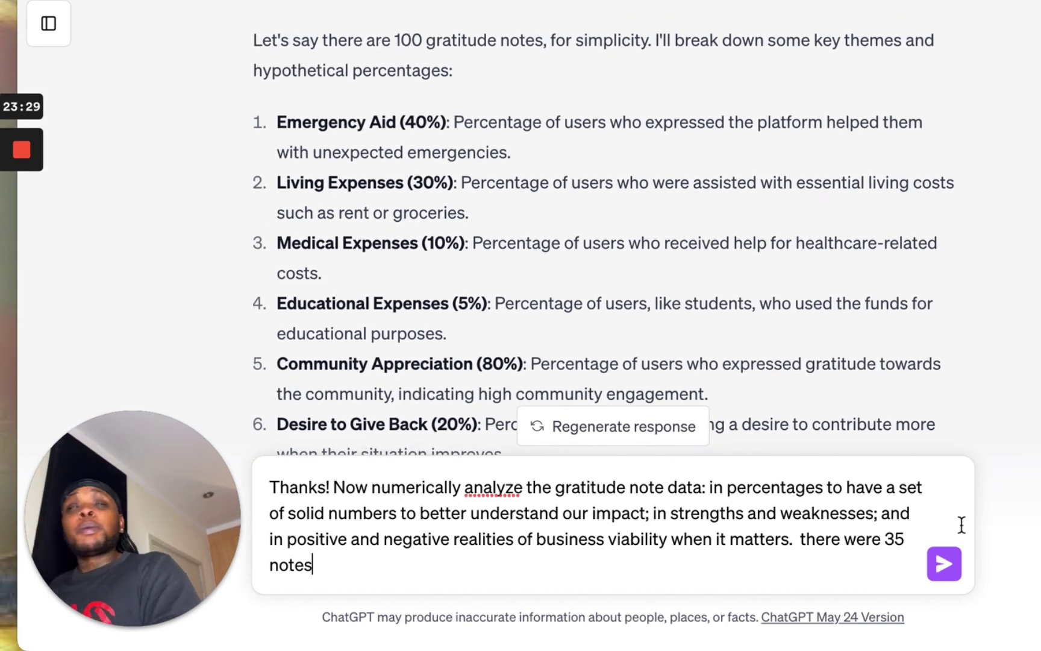
left_click(944, 566)
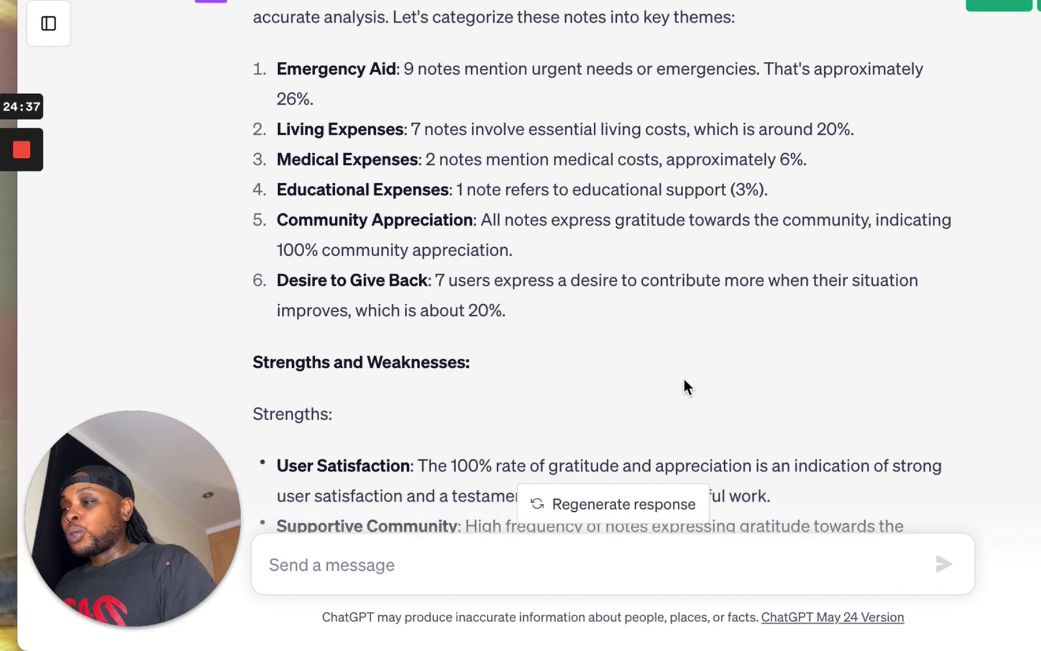
Review the numerical analysis of the 35 gratitude notes, covering theme percentages, strengths, weaknesses, and positive and negative business viability.
scroll(687, 386, "down", 2)
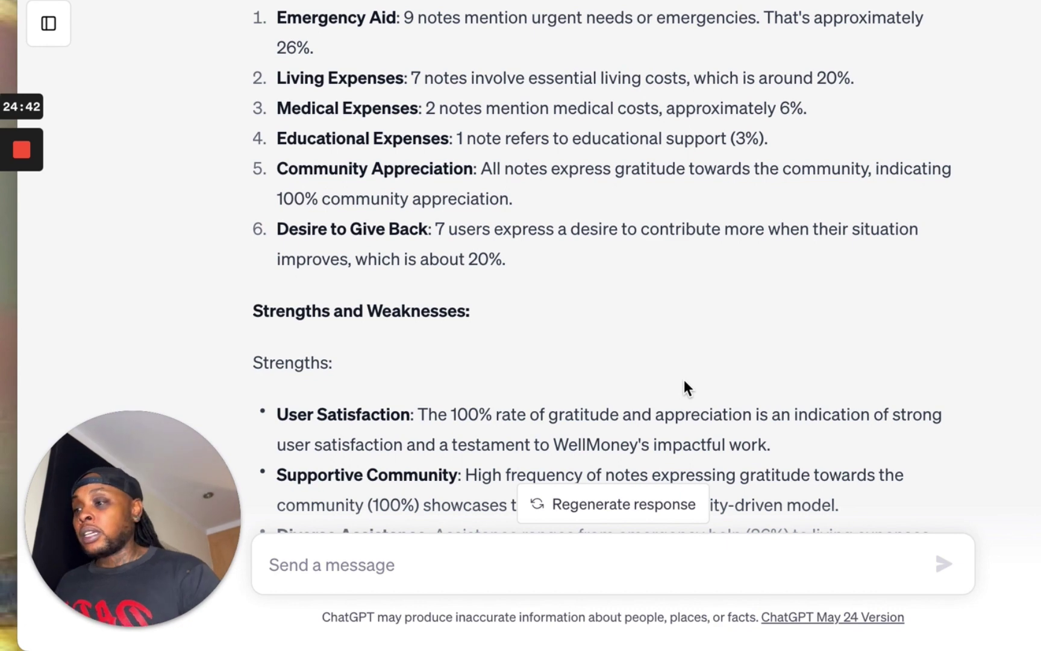
scroll(684, 380, "down", 5)
scroll(667, 377, "down", 3)
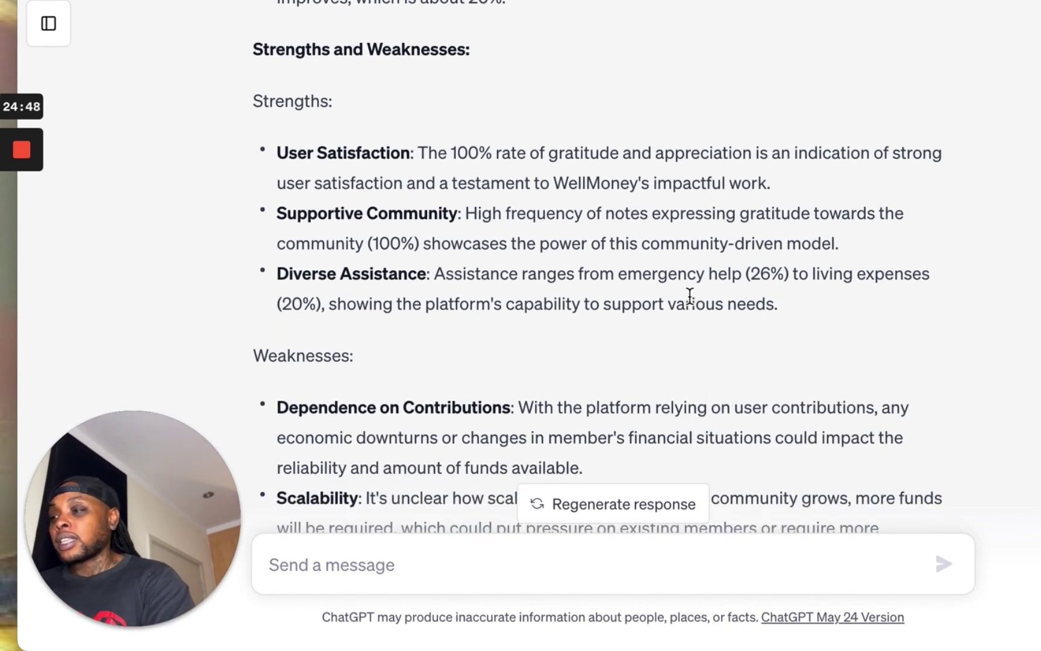
scroll(685, 292, "down", 1)
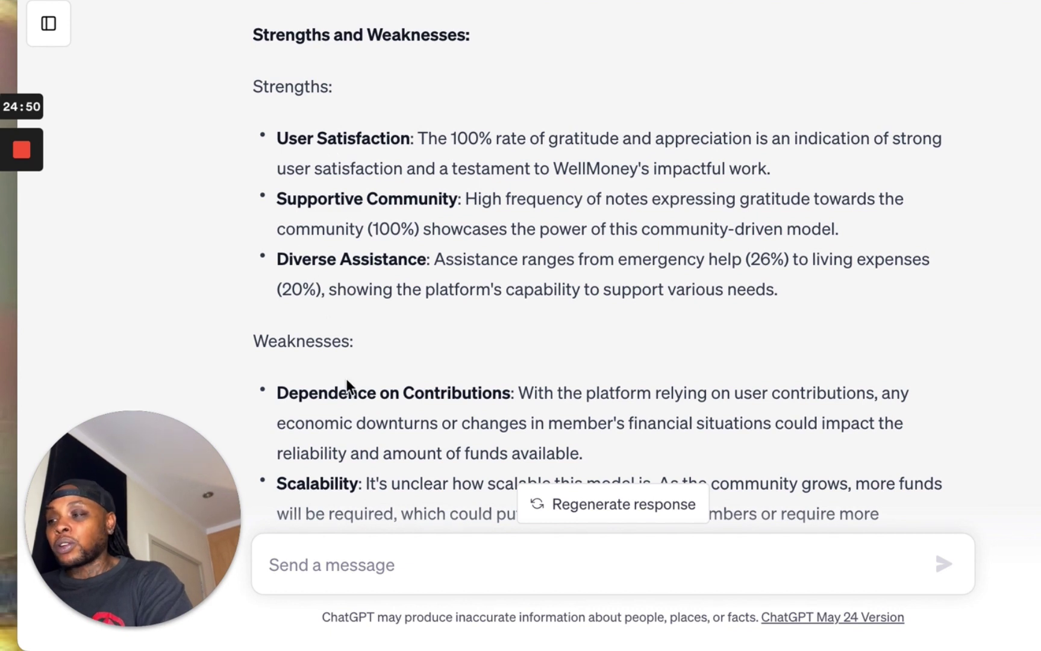
scroll(349, 383, "down", 4)
scroll(351, 384, "down", 1)
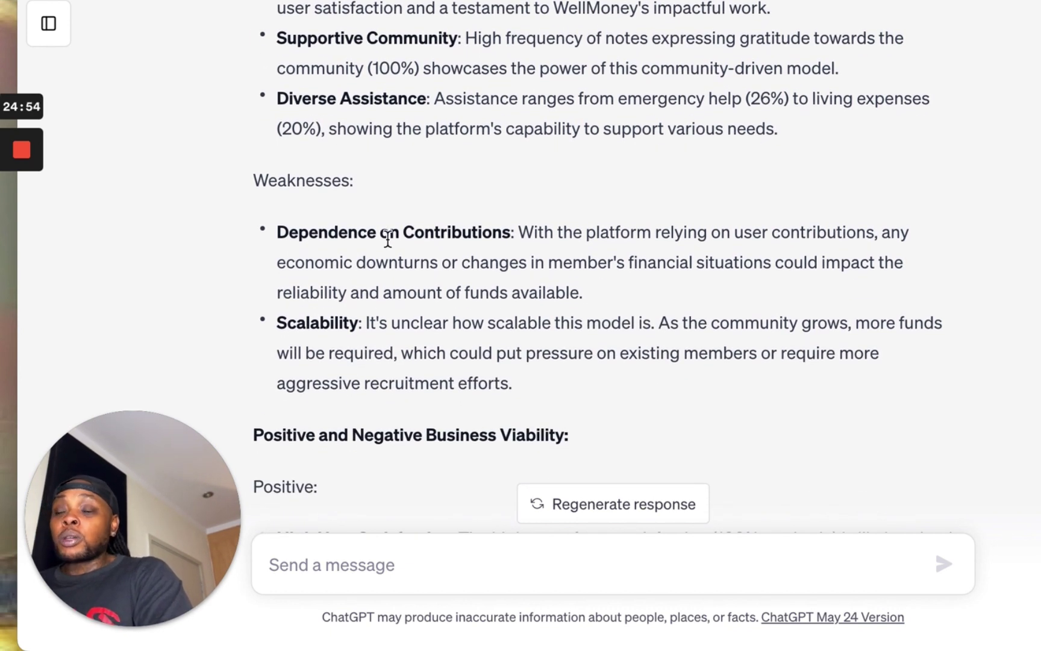
scroll(390, 241, "up", 3)
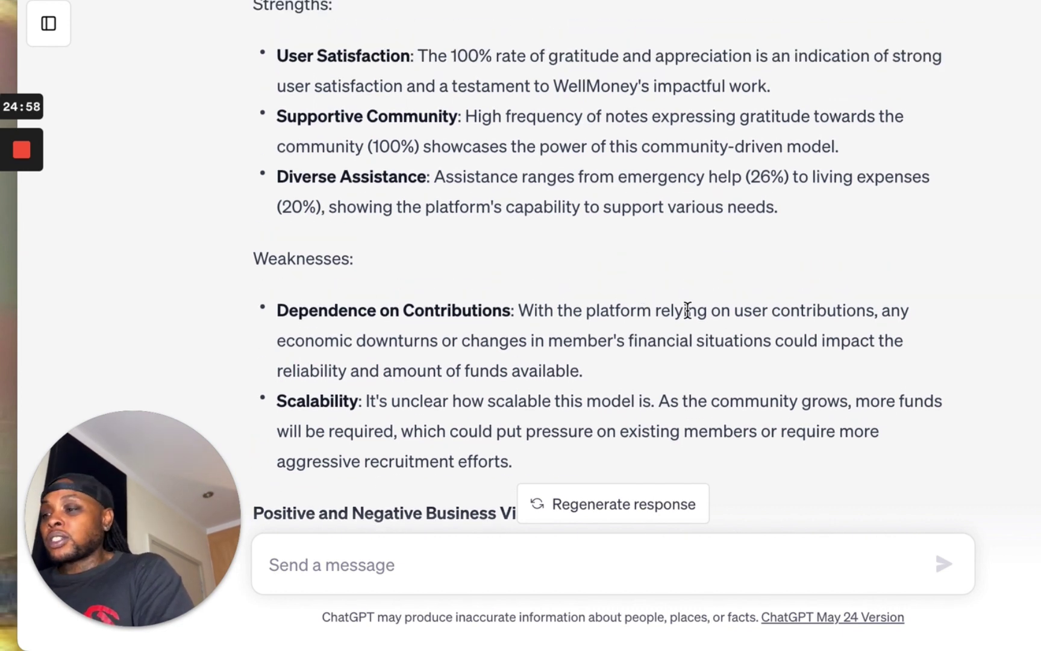
scroll(663, 429, "down", 5)
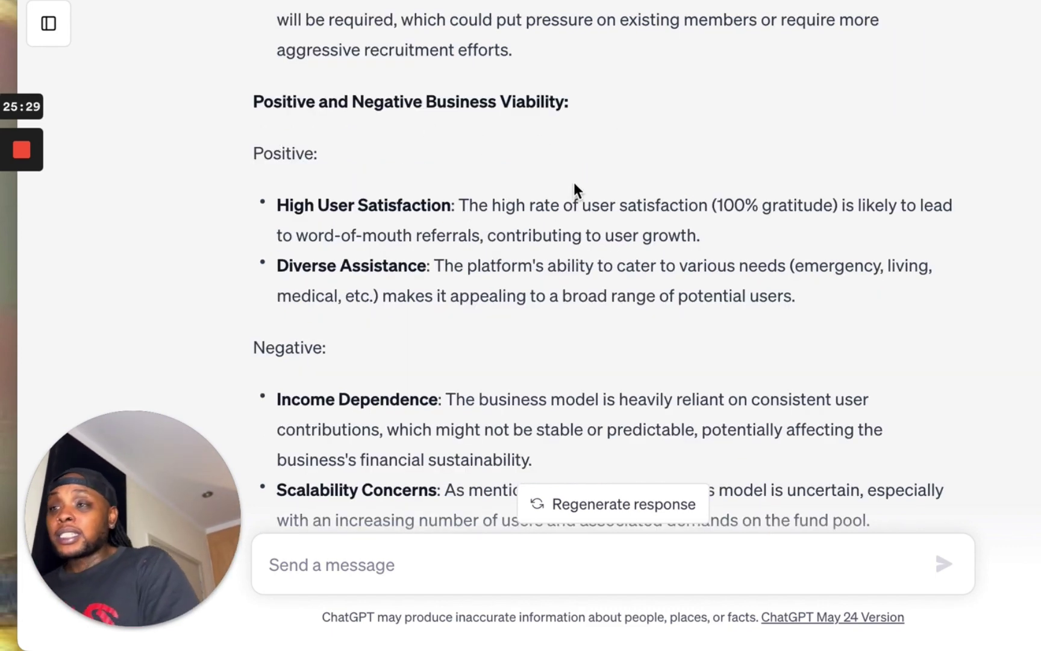
scroll(574, 185, "down", 3)
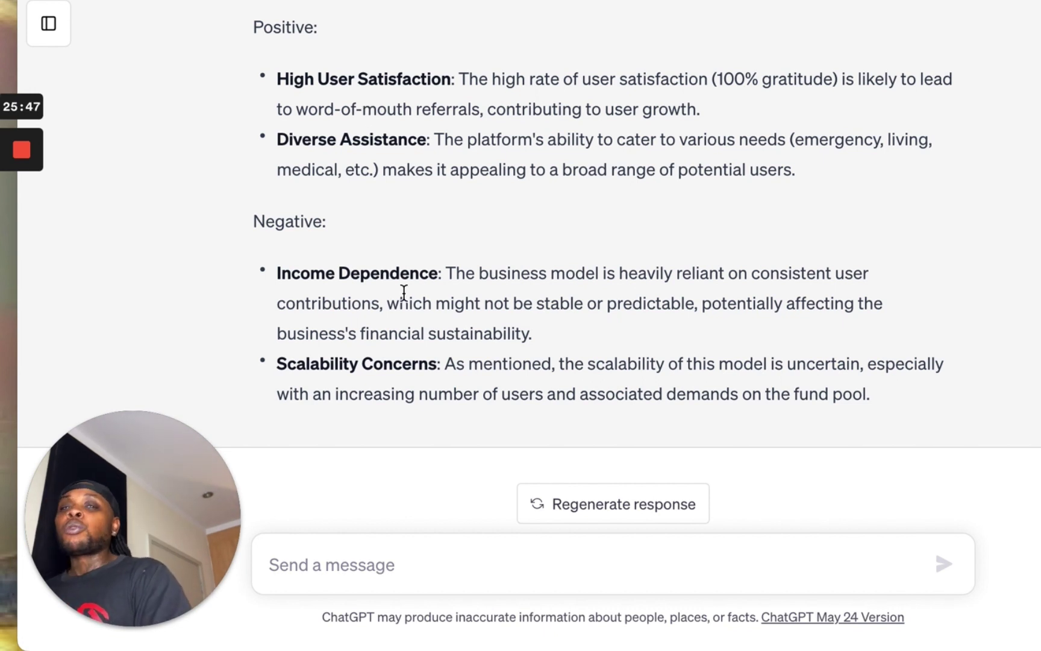
scroll(406, 296, "up", 3)
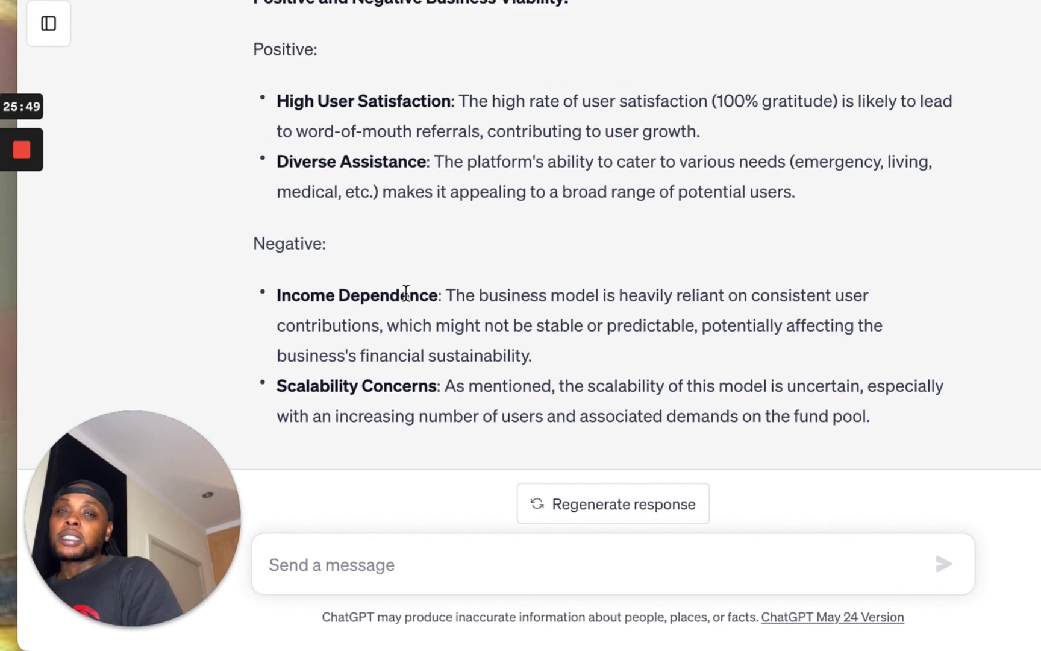
scroll(406, 293, "down", 2)
Send a prompt requesting explicit, business-model-based suggestions on leveraging the data to improve the product, grow the customer base, generate revenue and acquire outside funding.
scroll(406, 293, "up", 6)
scroll(406, 293, "up", 4)
scroll(405, 293, "up", 6)
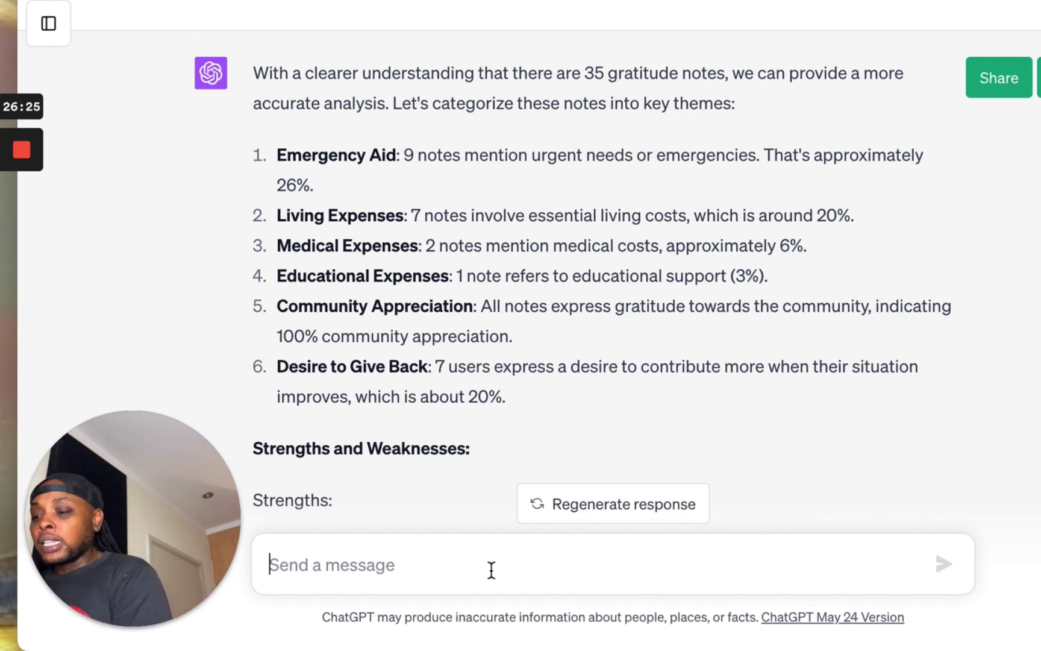
type("This is awesome! Now, can you share with me the best ways to leverage this data to improve our product, grow our customer base, generate more revenue and acquire outside funding? Be explicit and offer suggestions based on our business model.")
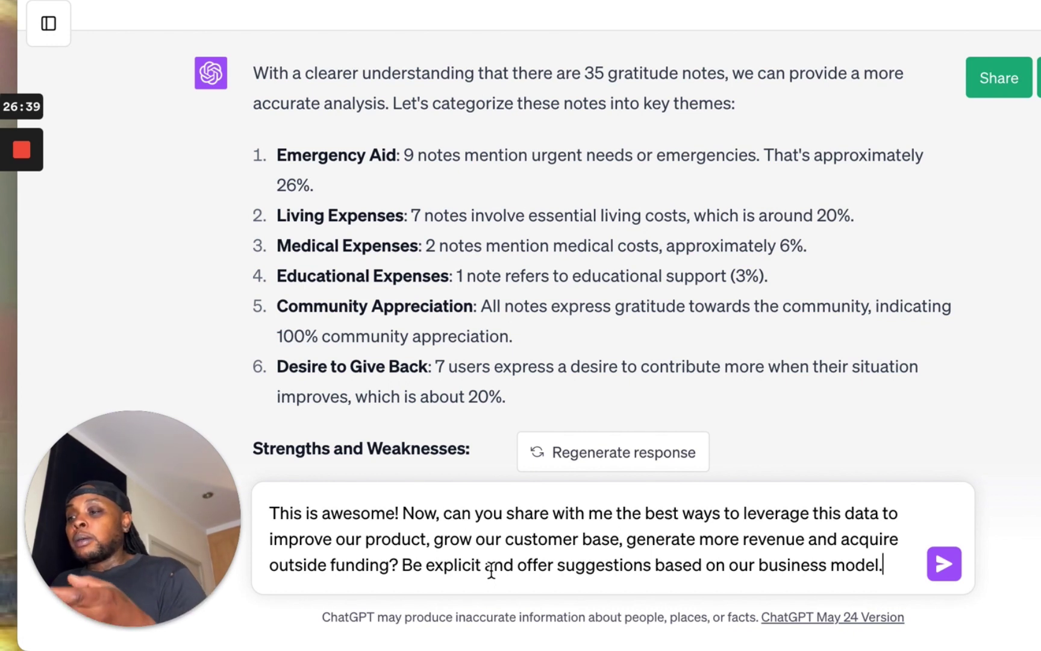
key("Return")
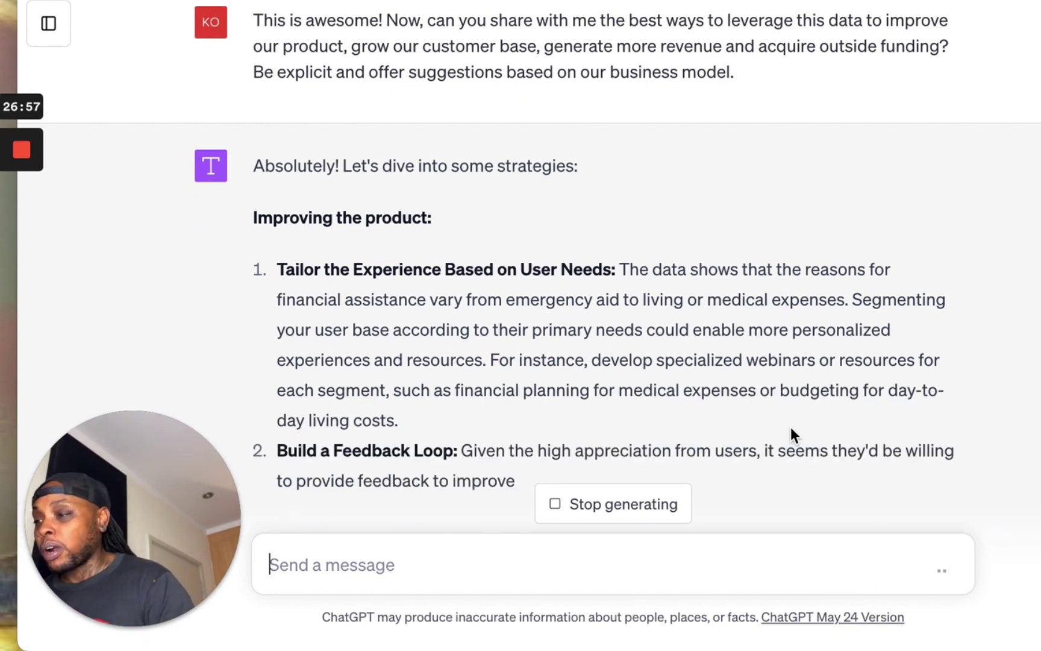
Read the suggested strategies for improving the product, growing the customer base, generating more revenue and acquiring outside funding.
scroll(456, 426, "down", 3)
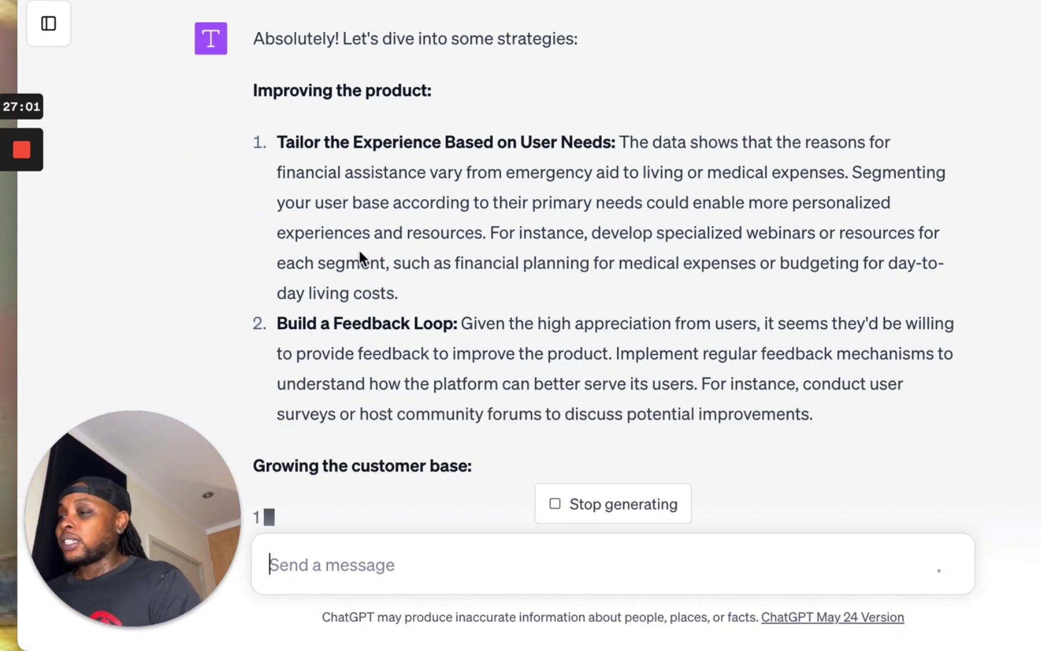
scroll(447, 333, "down", 3)
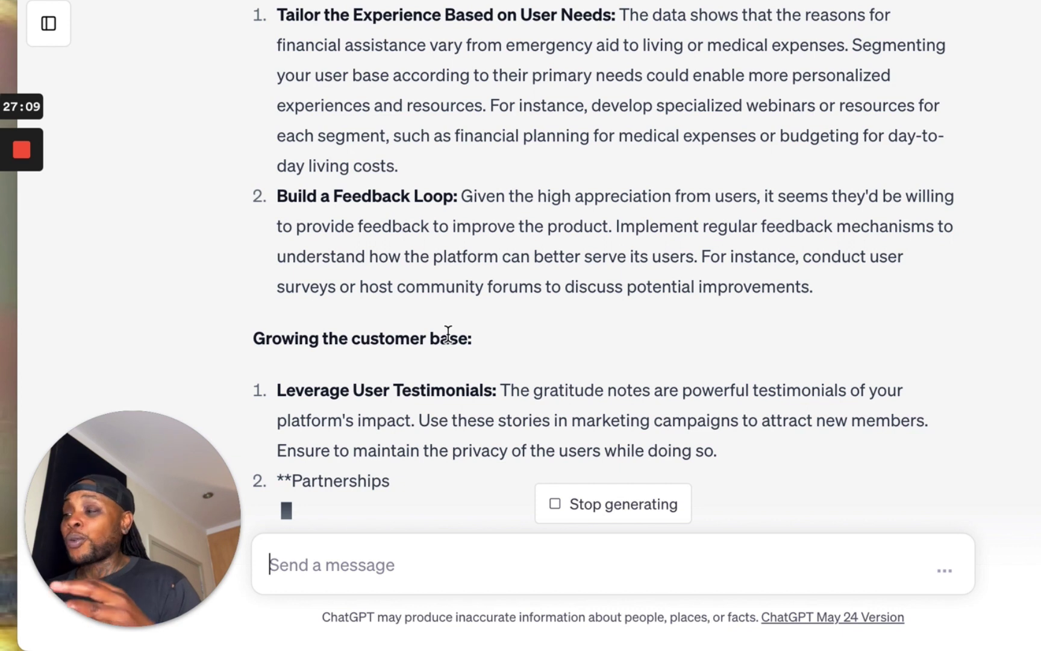
scroll(405, 381, "down", 2)
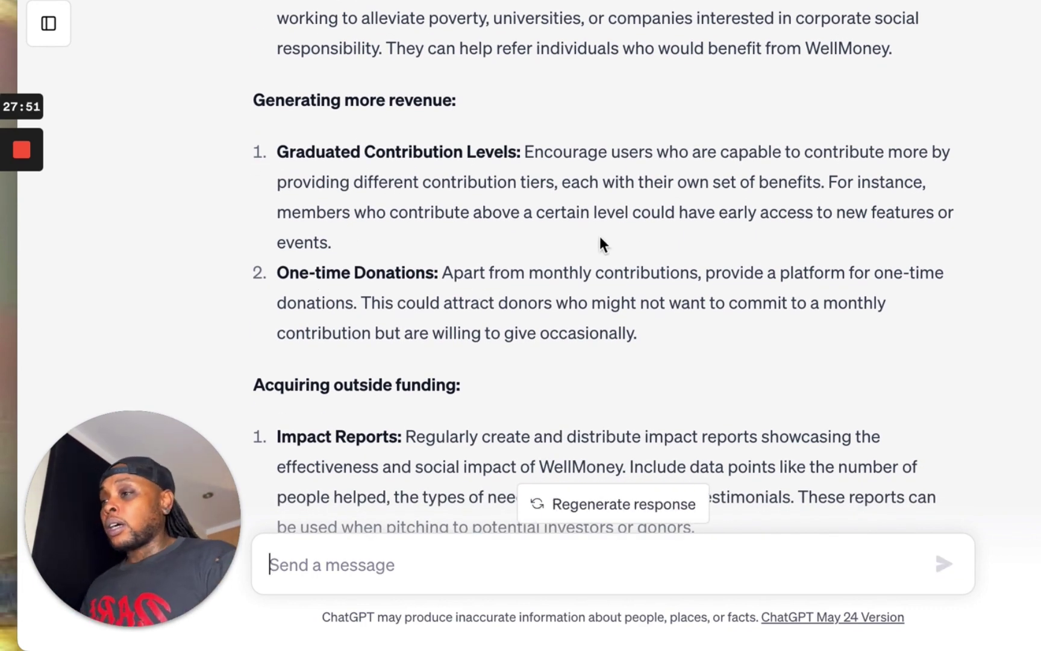
scroll(498, 353, "down", 3)
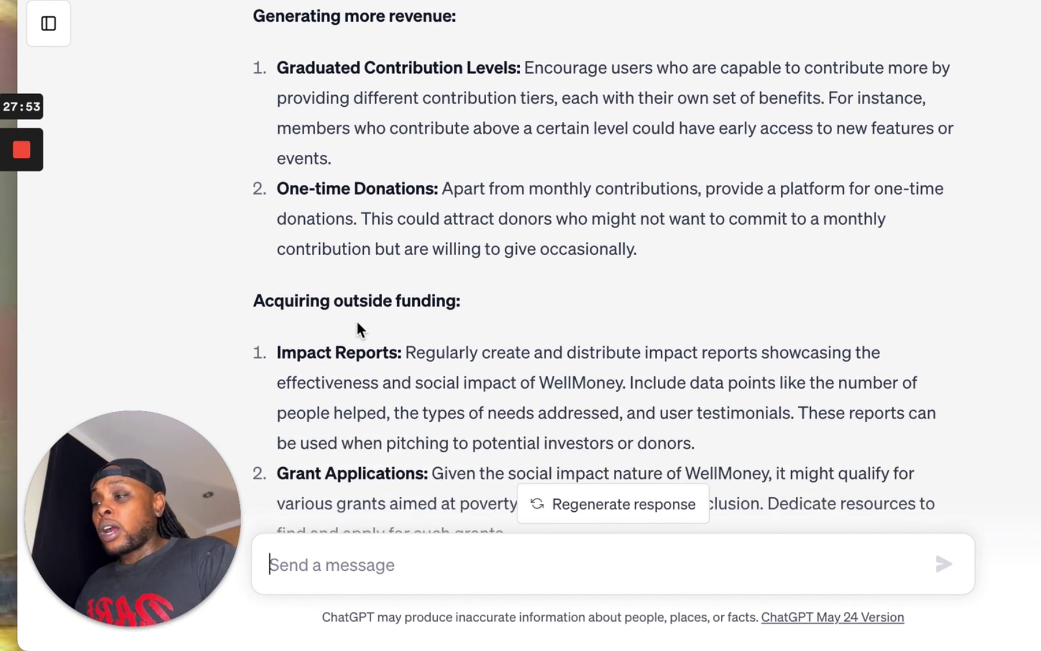
scroll(348, 325, "down", 6)
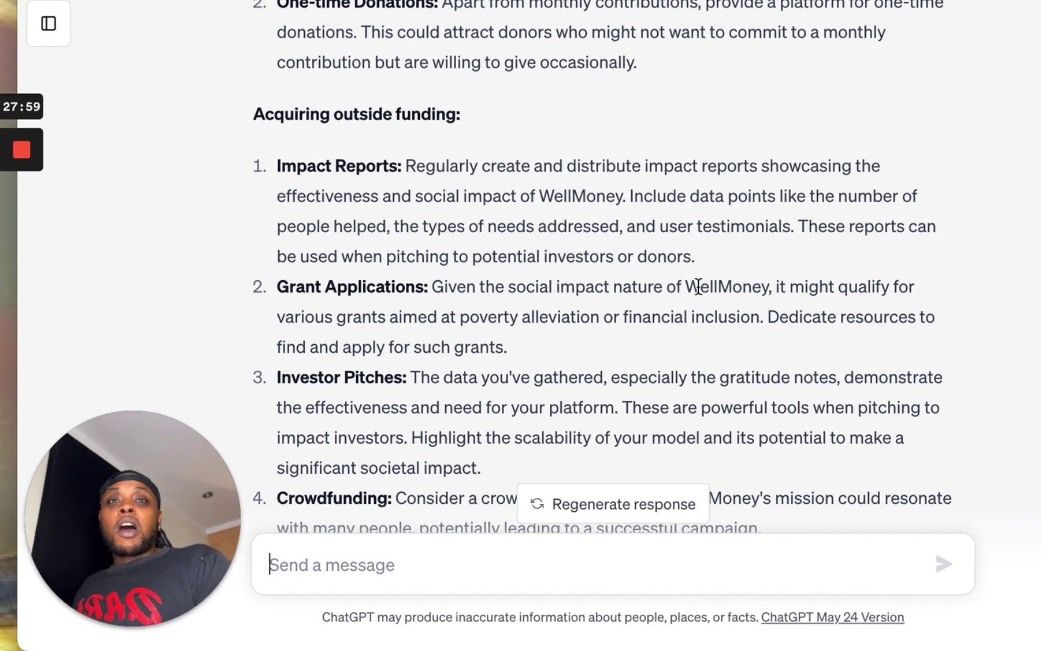
scroll(642, 307, "down", 3)
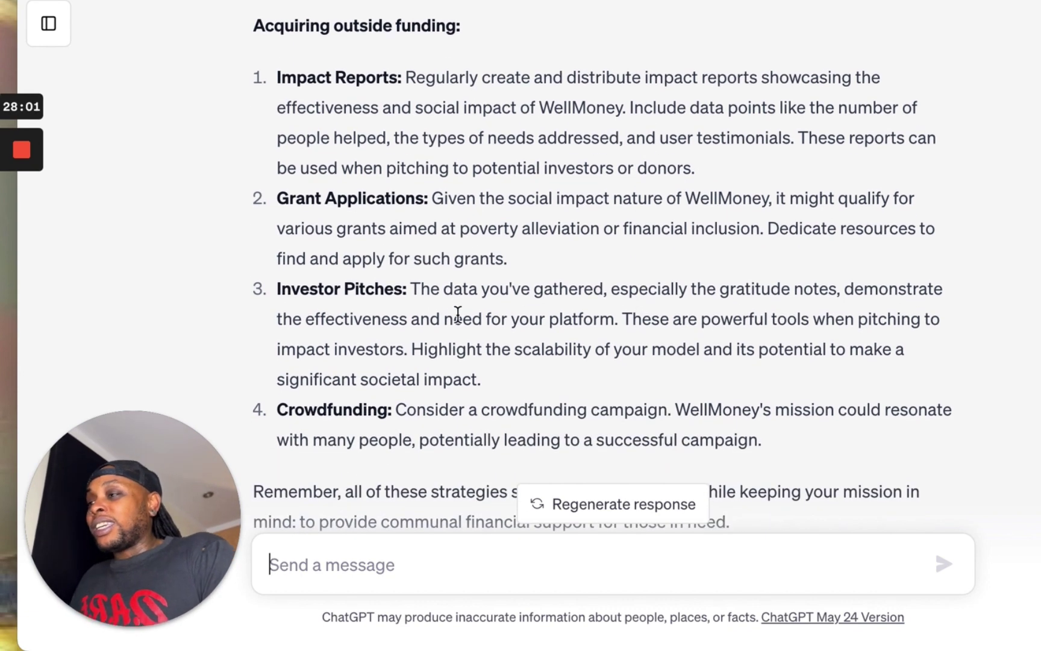
scroll(360, 226, "down", 4)
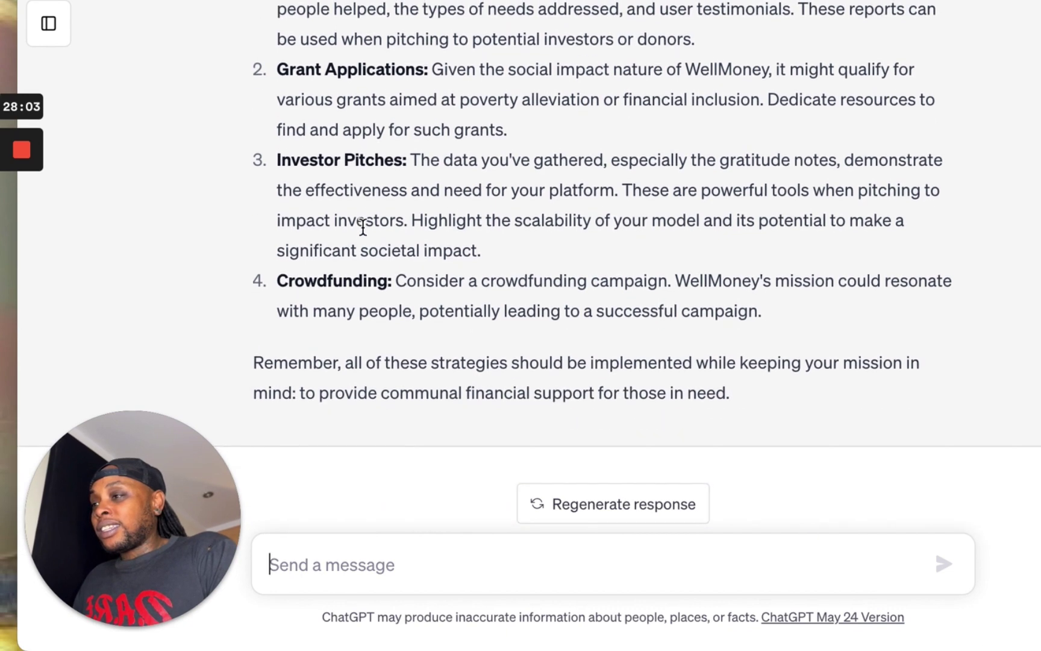
scroll(363, 228, "up", 6)
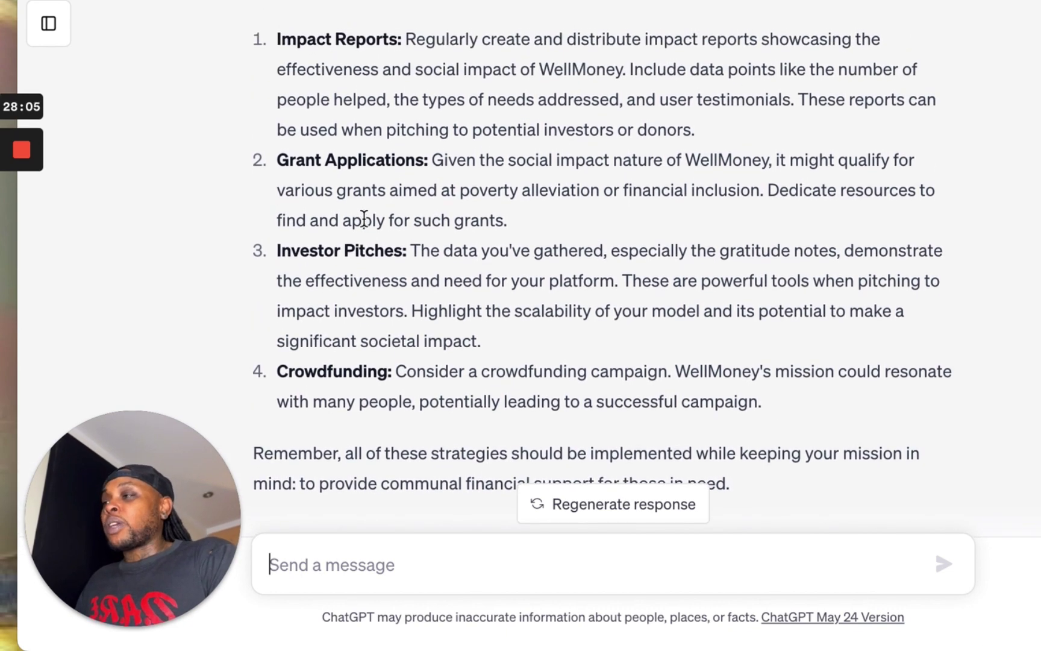
scroll(384, 338, "down", 5)
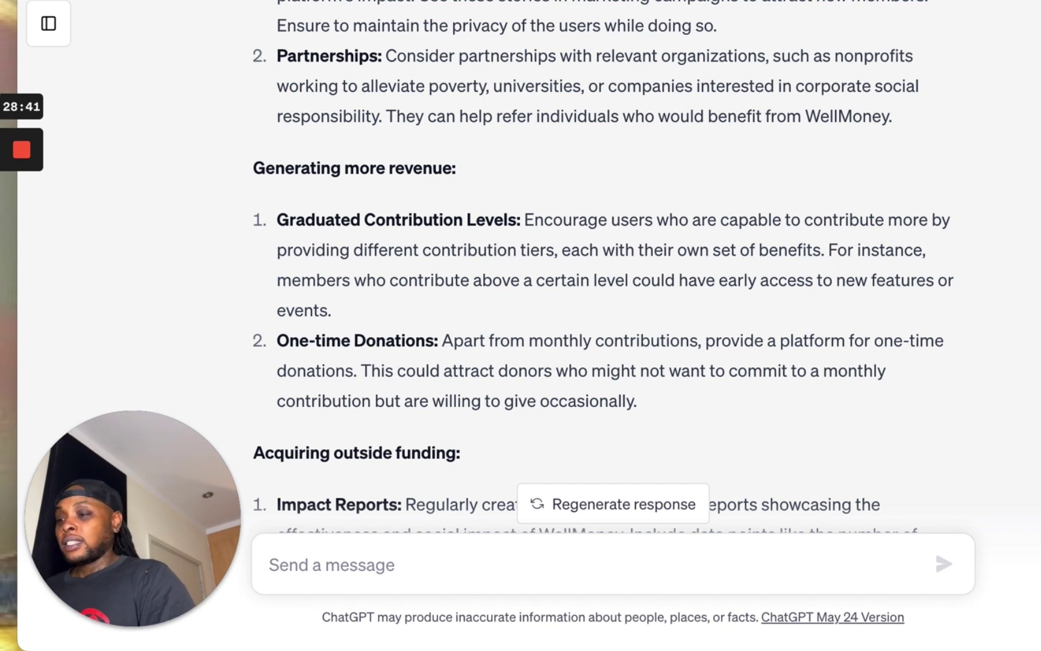
Compose and send the prompt "How can I use [the gratitude notes data] as a positive advantage in fundraising meetings?".
left_click(554, 572)
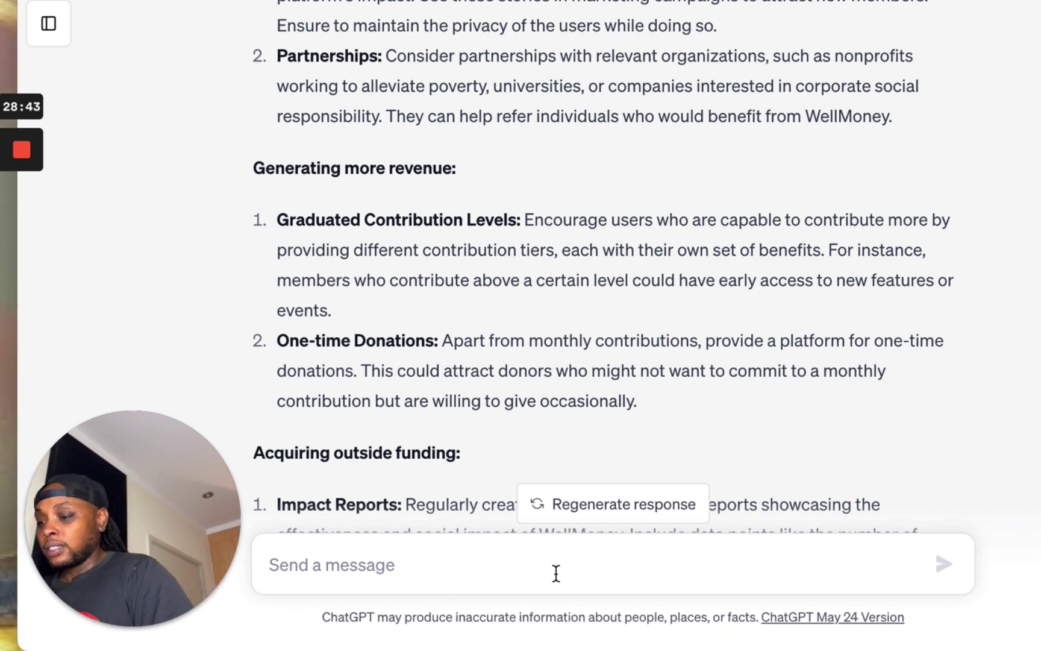
type("How can I use [the type of data] as a positive advantage in fundraising meetings?")
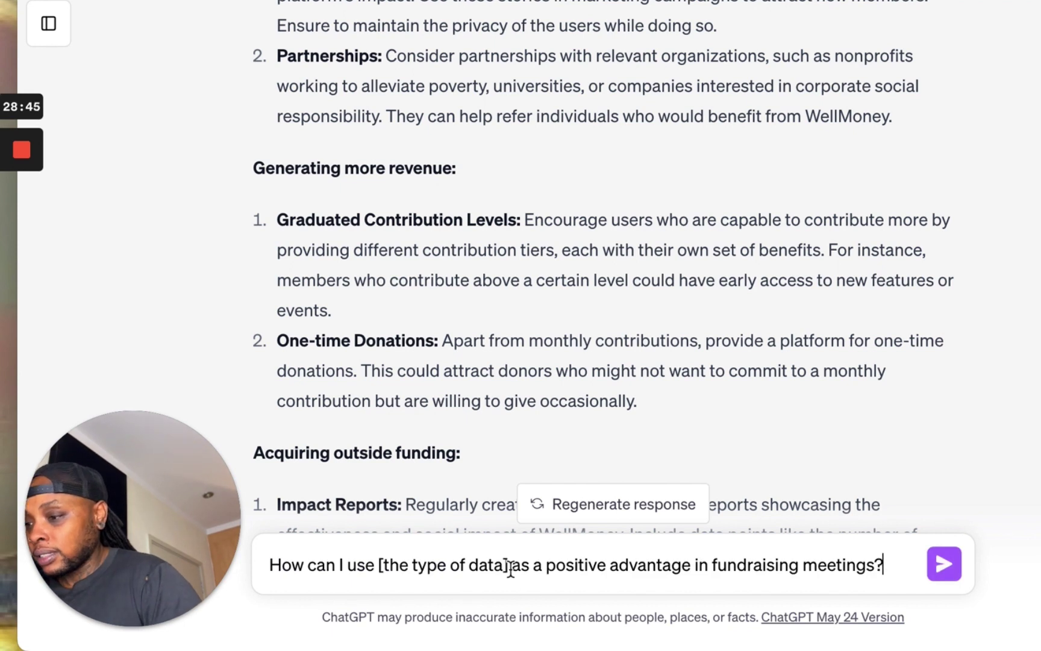
left_click_drag(503, 566, 413, 574)
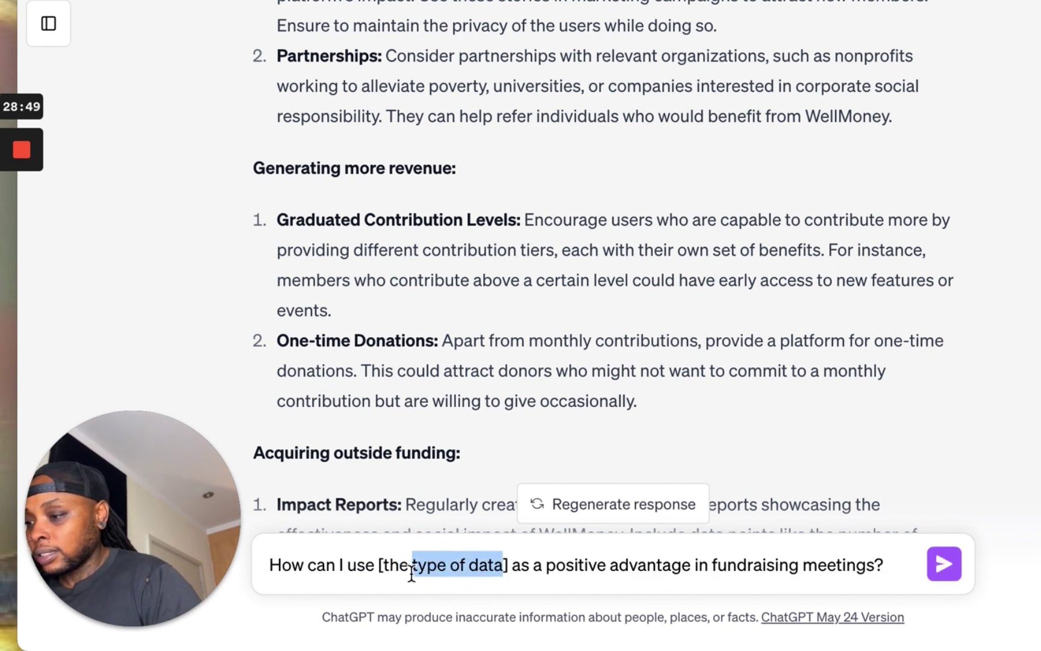
type("gratitude n")
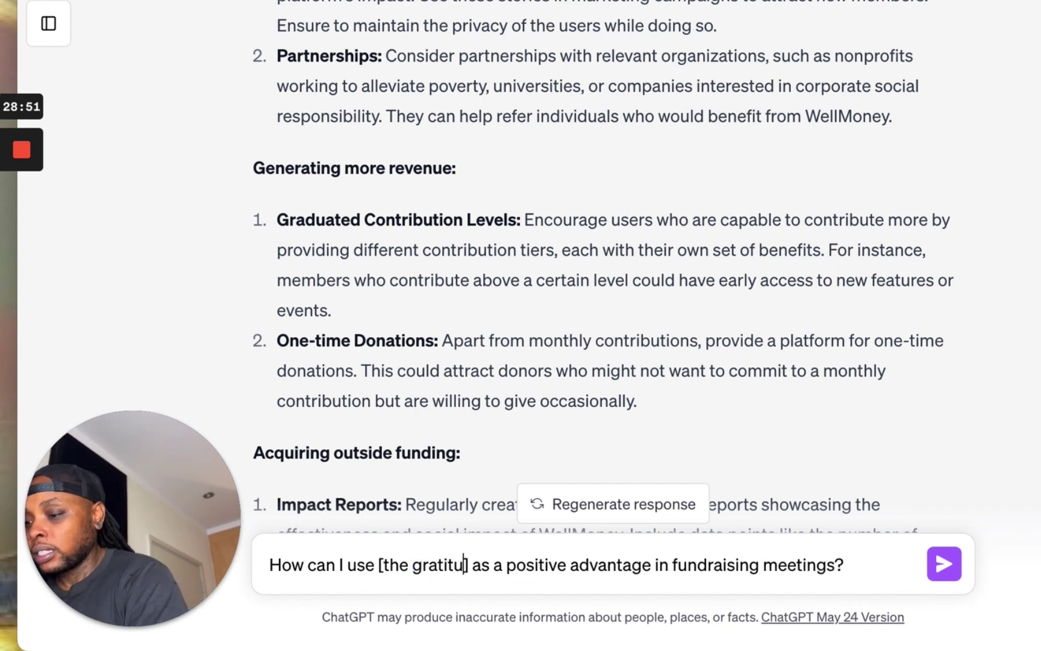
type("otes")
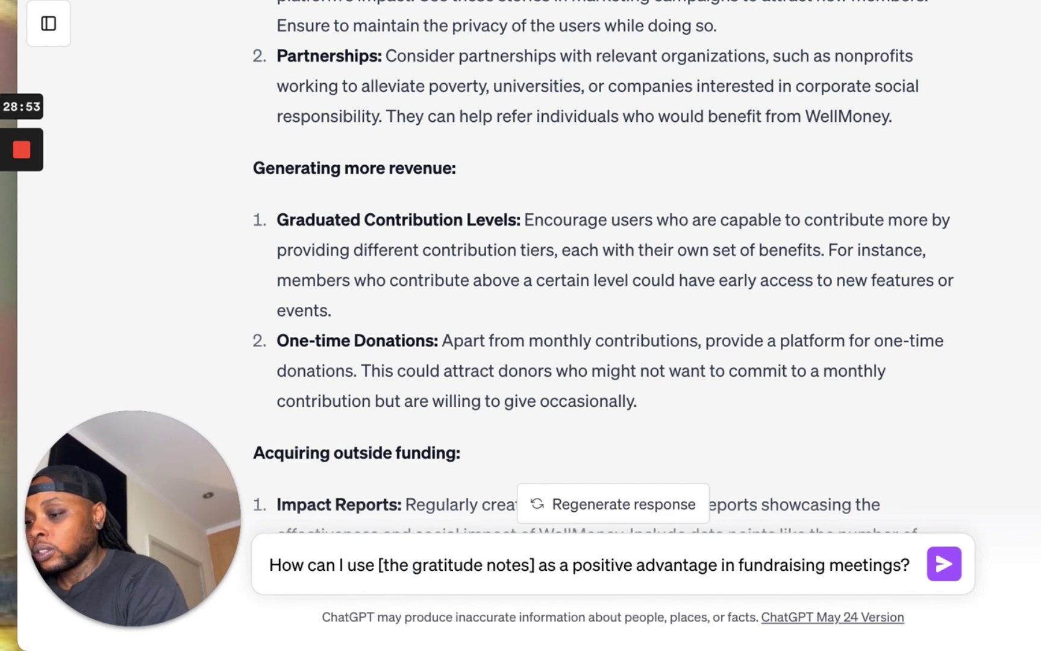
type(" dat")
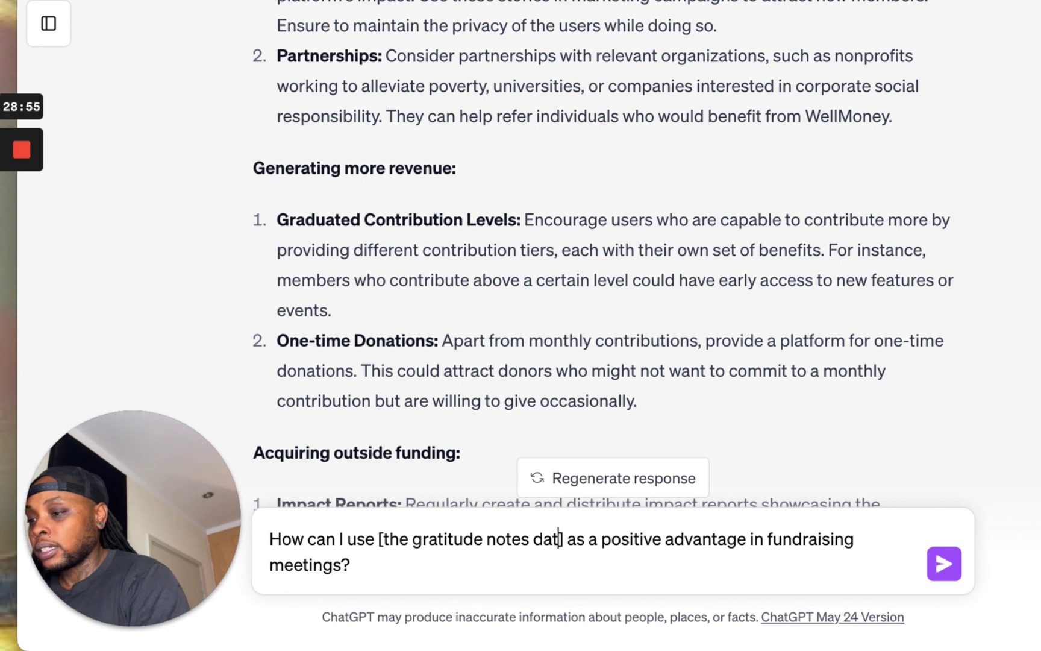
type("a")
key("Return")
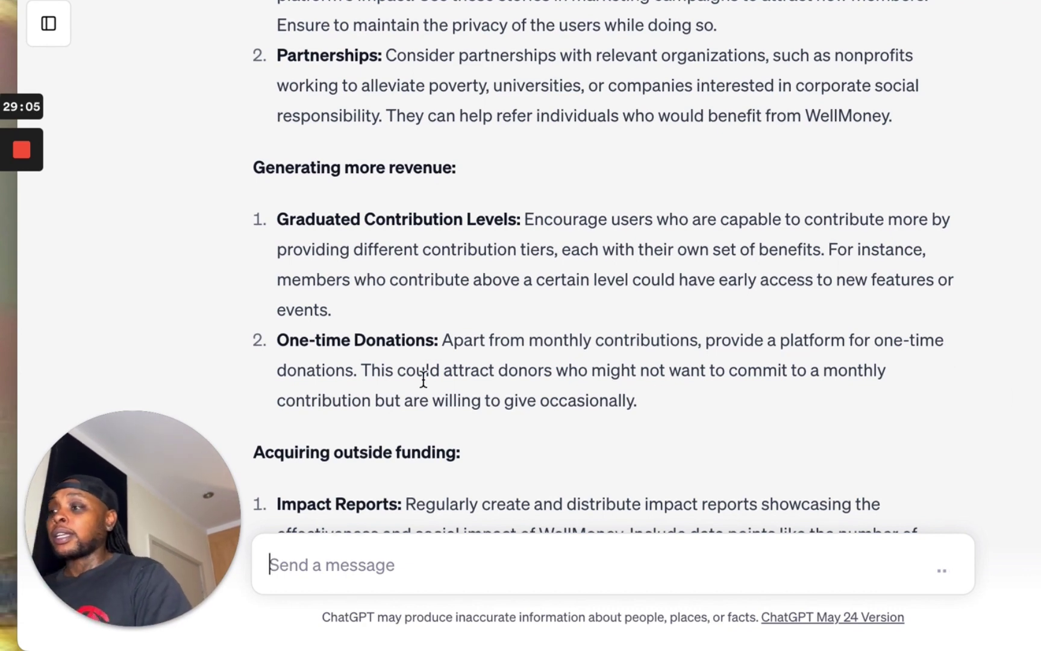
scroll(423, 379, "down", 8)
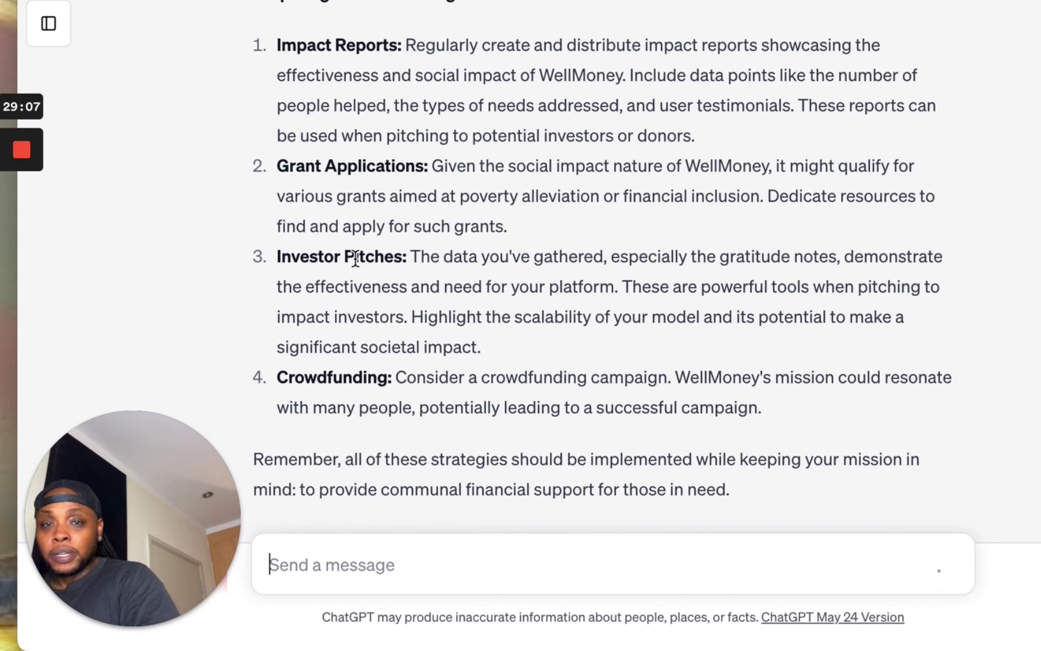
type("How can I use [the gratitude notes data] as a positive advantage in fundraising meetings?")
key("Return")
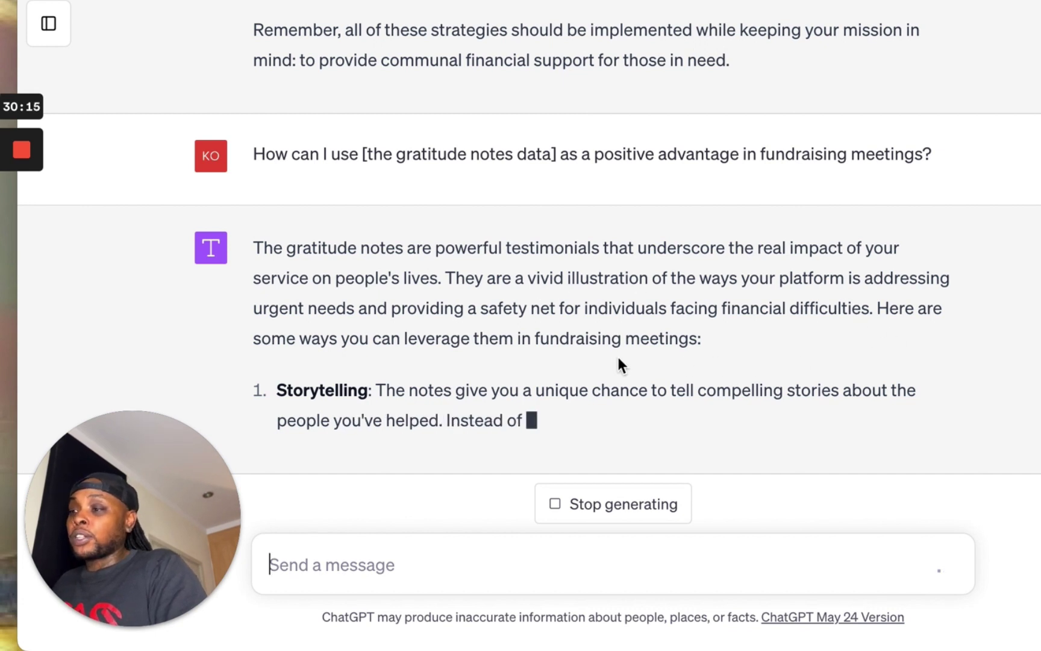
Read the response's numbered ways to use the gratitude notes in fundraising meetings, from Storytelling to Data-driven Approach.
scroll(618, 364, "down", 1)
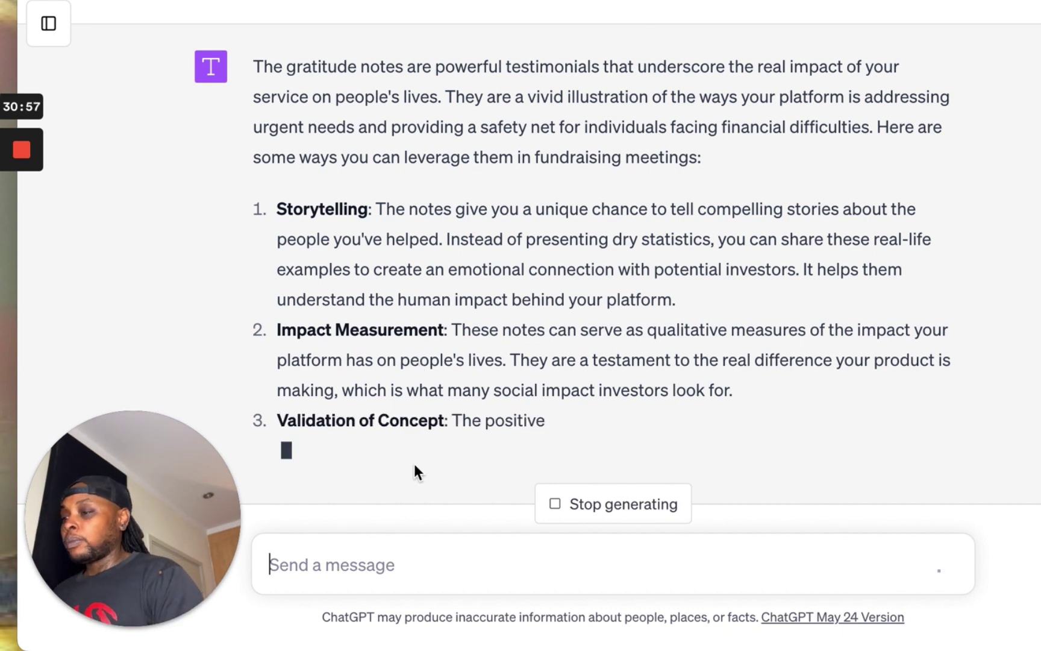
scroll(414, 464, "down", 2)
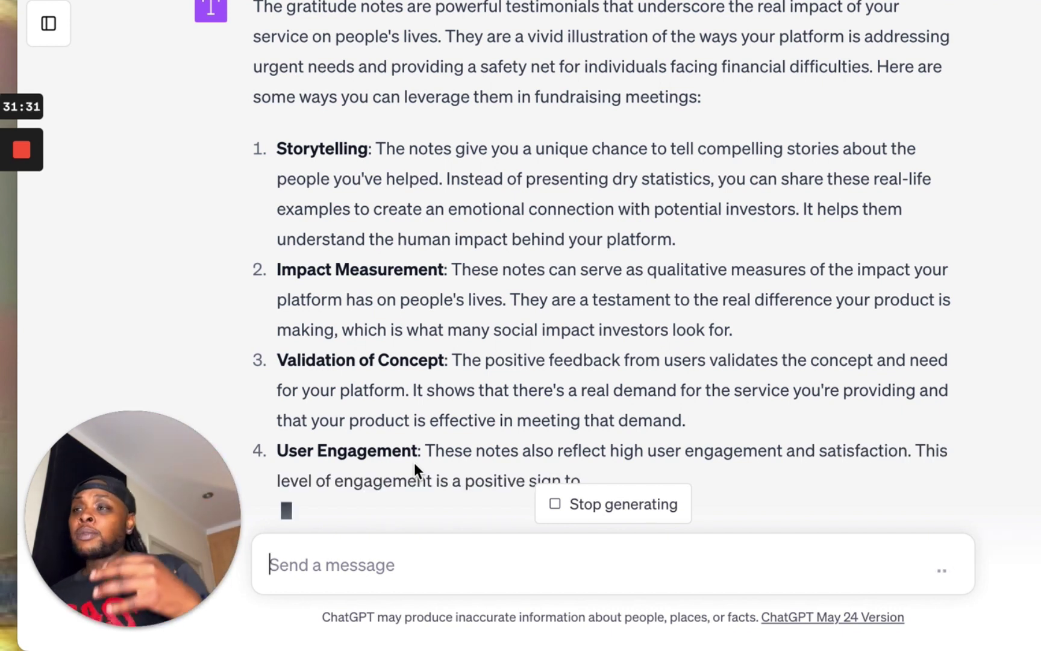
scroll(339, 359, "down", 2)
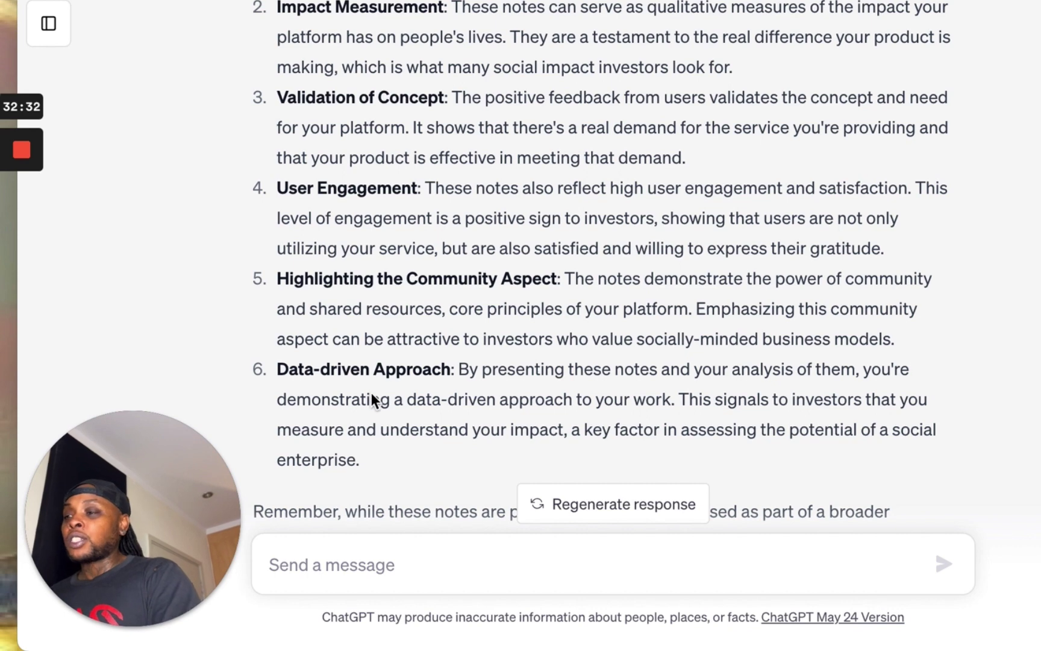
scroll(371, 398, "down", 2)
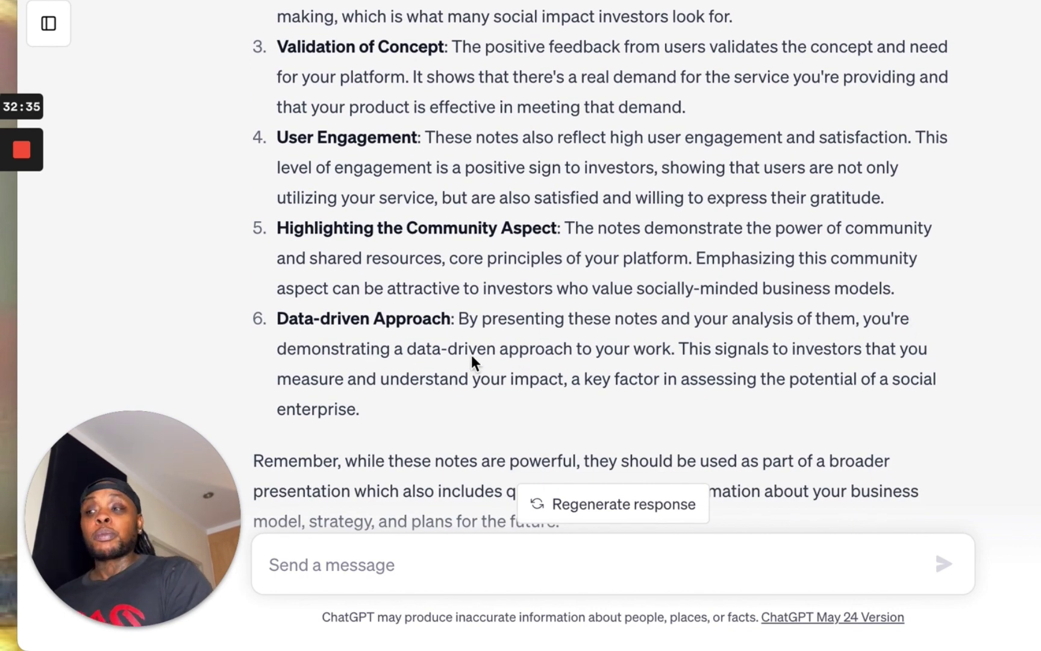
scroll(471, 355, "up", 10)
scroll(471, 355, "down", 3)
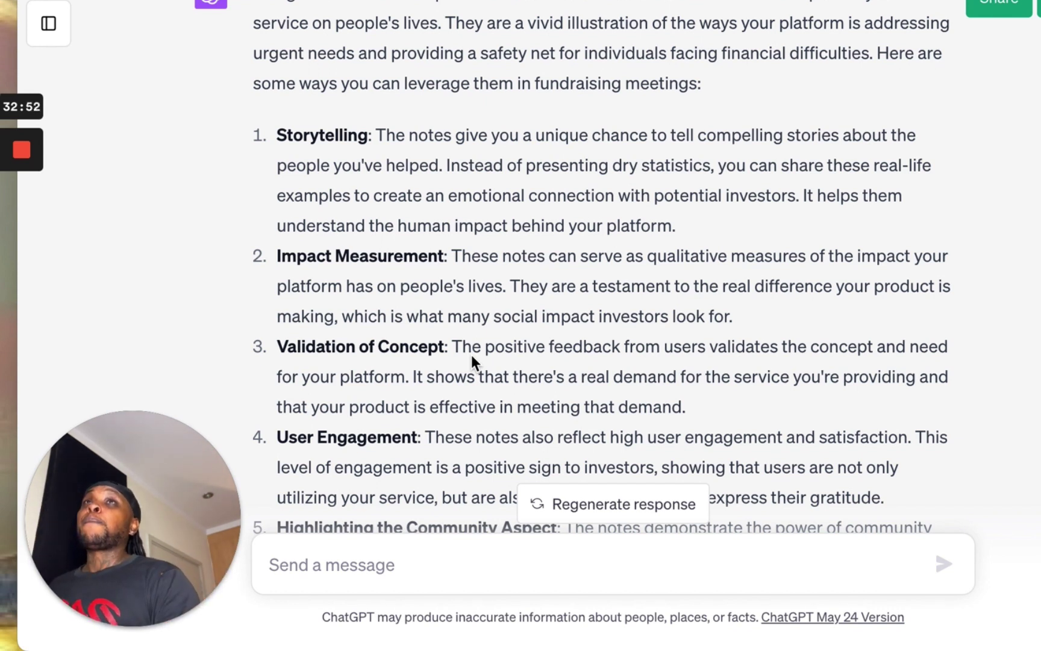
mouse_move(48, 520)
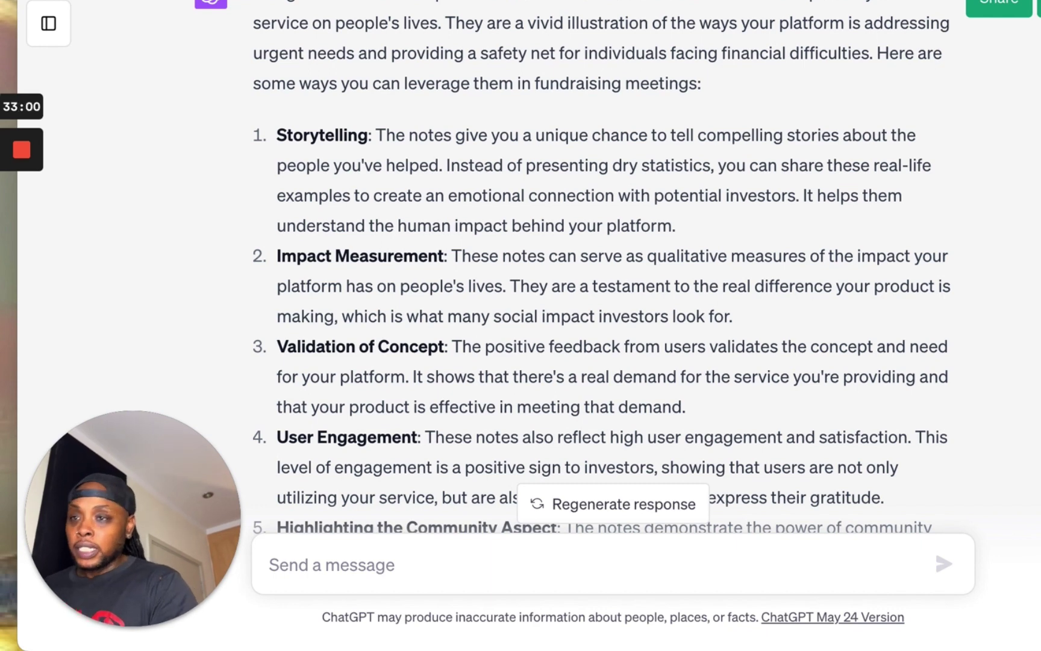
Send a prompt asking for a table summarizing all the data analysis and ways to leverage it, explicit about making money and growing the user base.
scroll(963, 295, "up", 3)
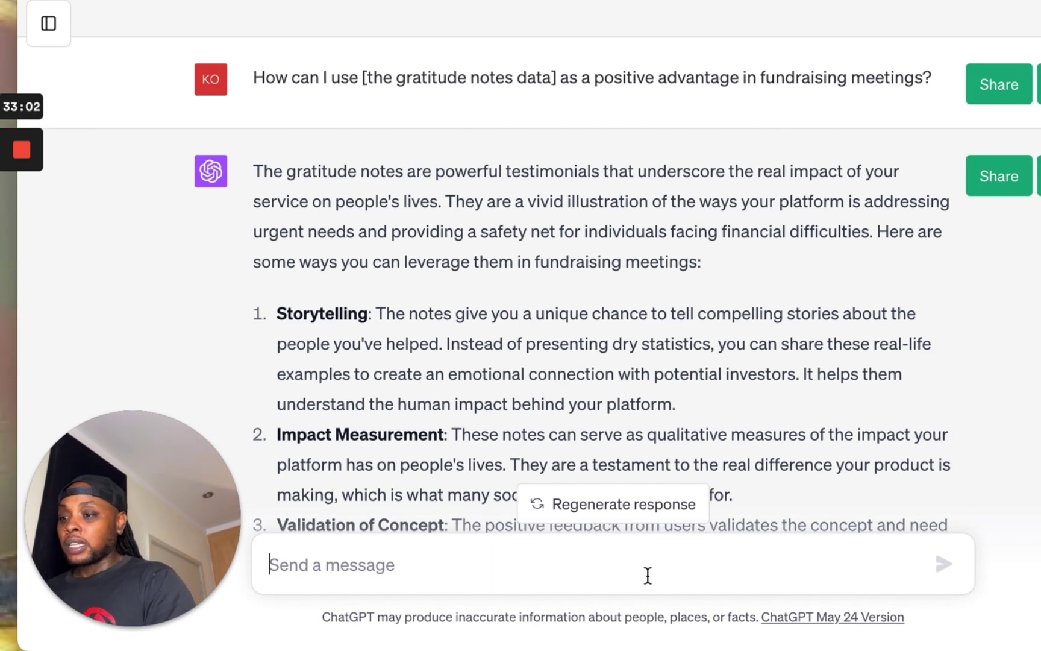
type("This is all great information. Now please summarize all of the data analysis you have done and the ways to leverage it in a table for me. Be explicit about ways to make money and grow our user base")
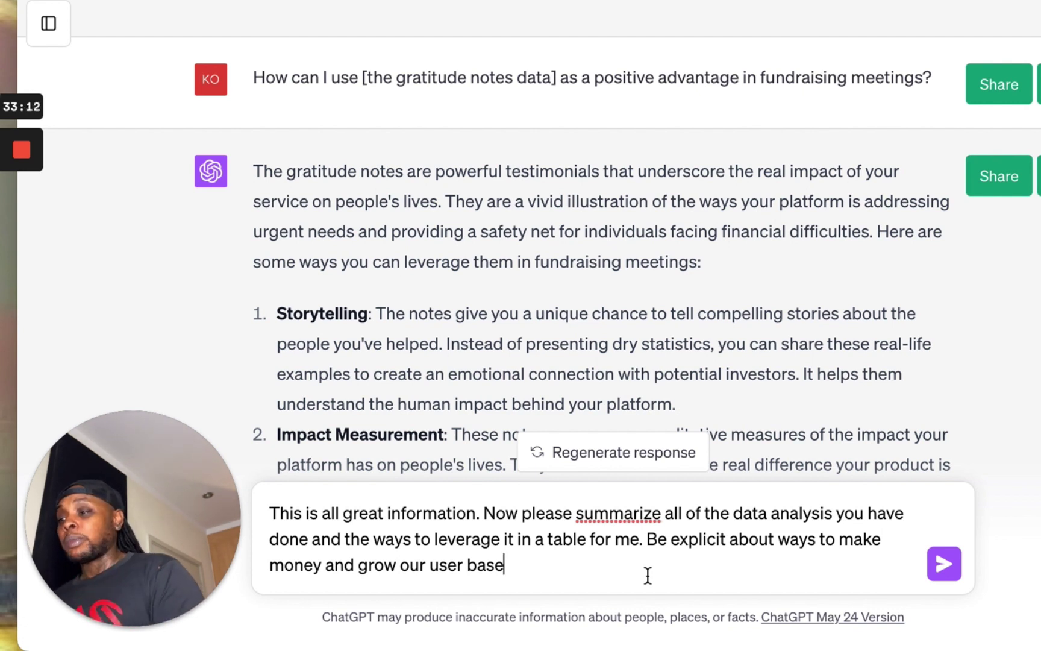
key("Return")
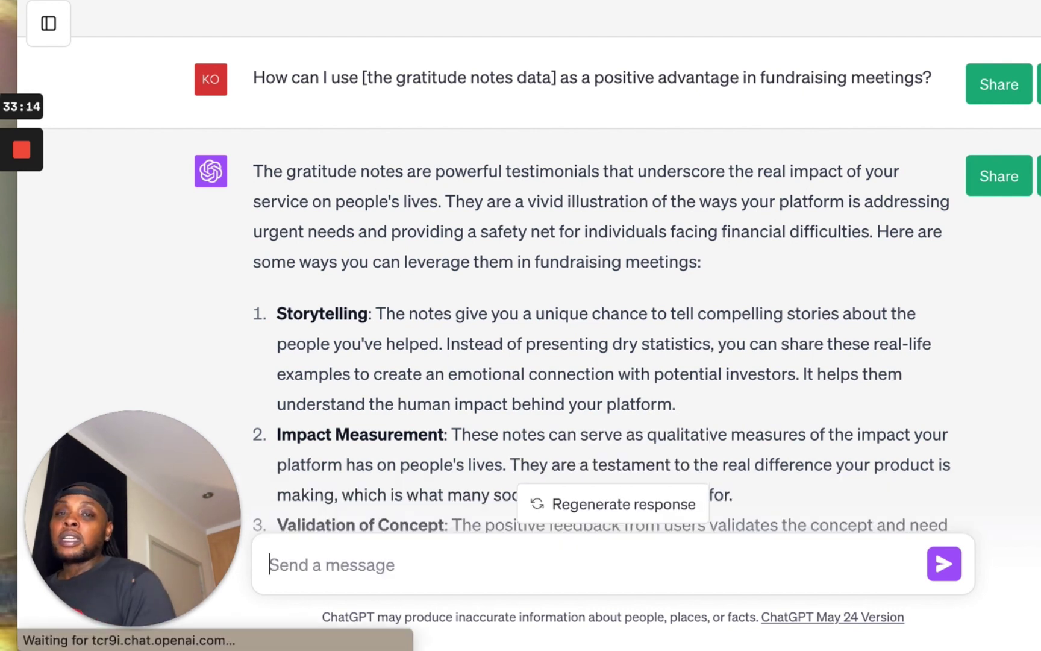